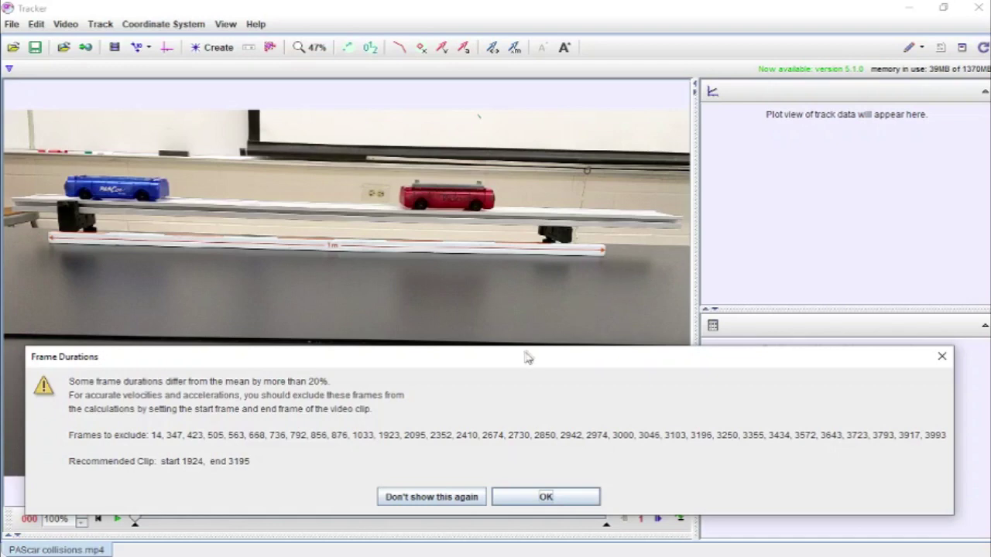
Reposition the Frame Durations warning above the video so clip start 1924 and end 3195 are readable.
drag(524, 356, 521, 214)
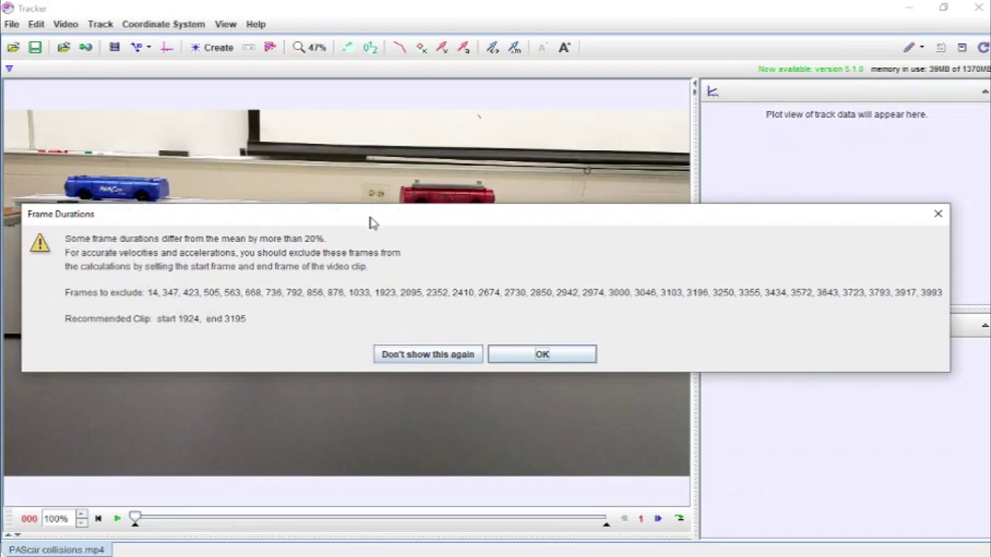
drag(369, 221, 365, 265)
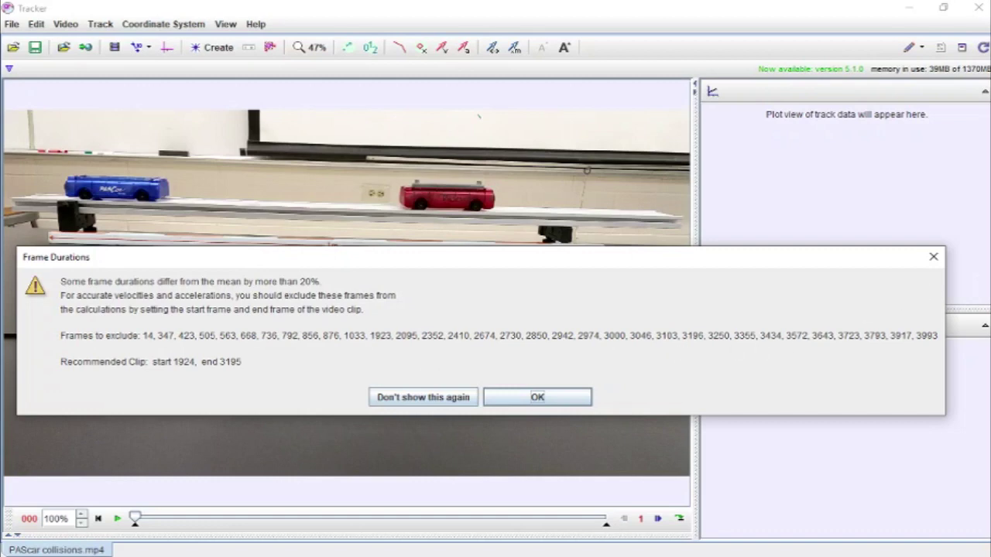
key(alt+Tab)
Write the clip range '1924 < clip < 3195' in a Notepad note placed beside Tracker.
drag(457, 82, 568, 99)
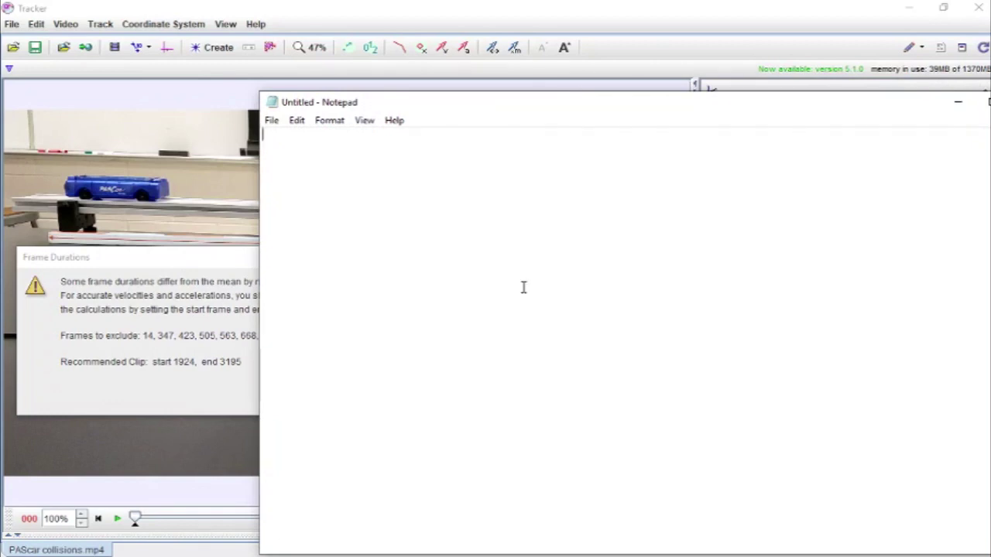
text(1924 < clip <)
key(Return)
text(3195)
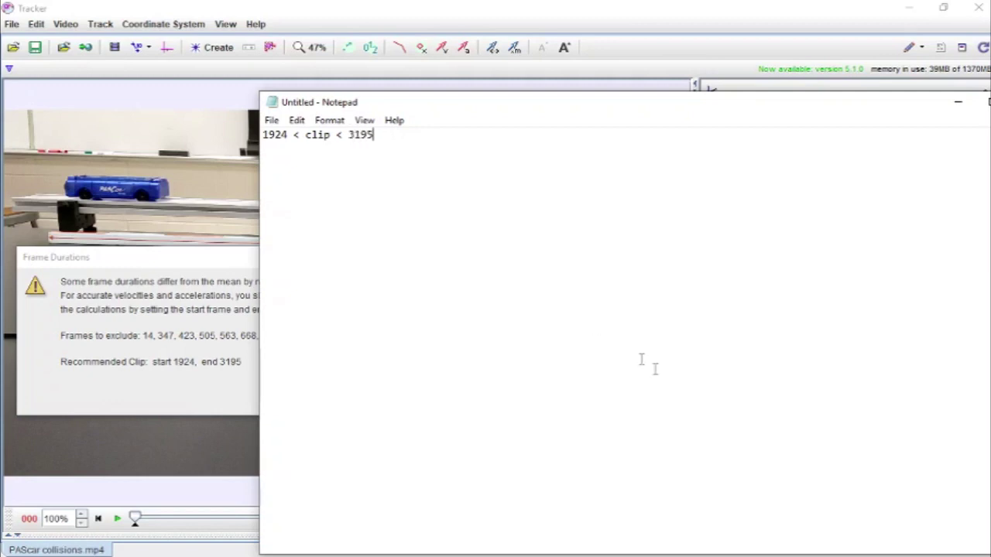
drag(483, 109, 555, 133)
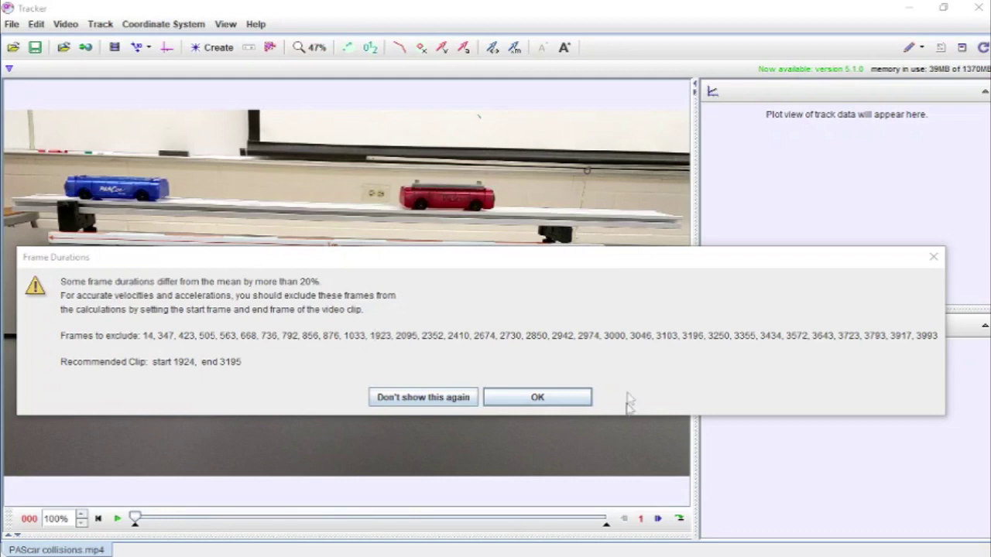
Close the Frame Durations warning with OK to reveal the collision video at frame 0.
click(563, 398)
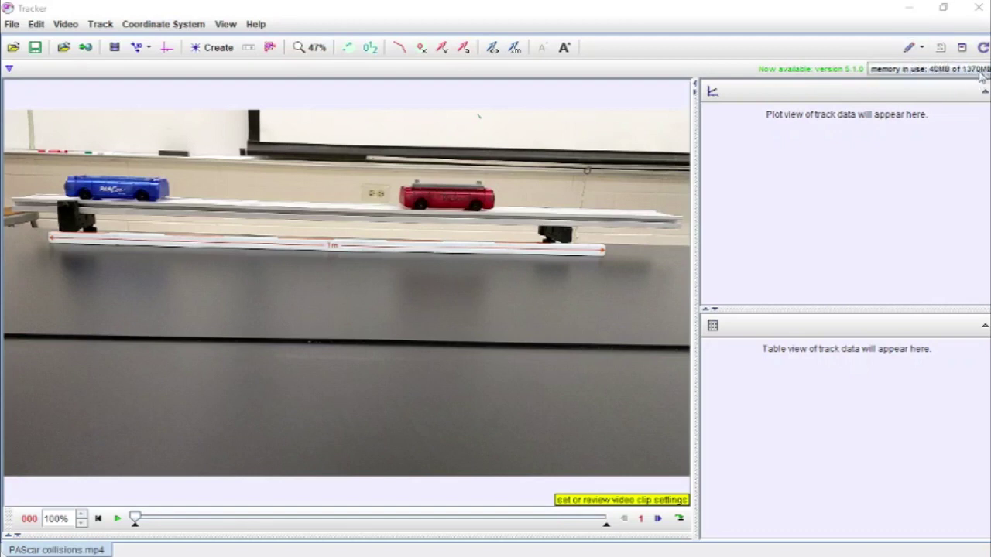
Confirm a 1417 MB maximum in the Set Memory Size dialog from the memory readout.
click(920, 74)
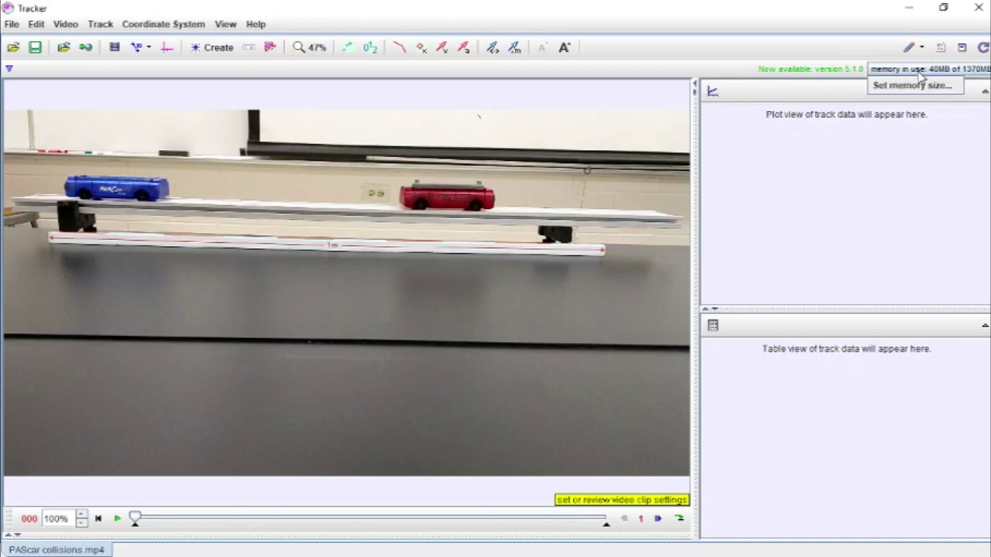
click(921, 87)
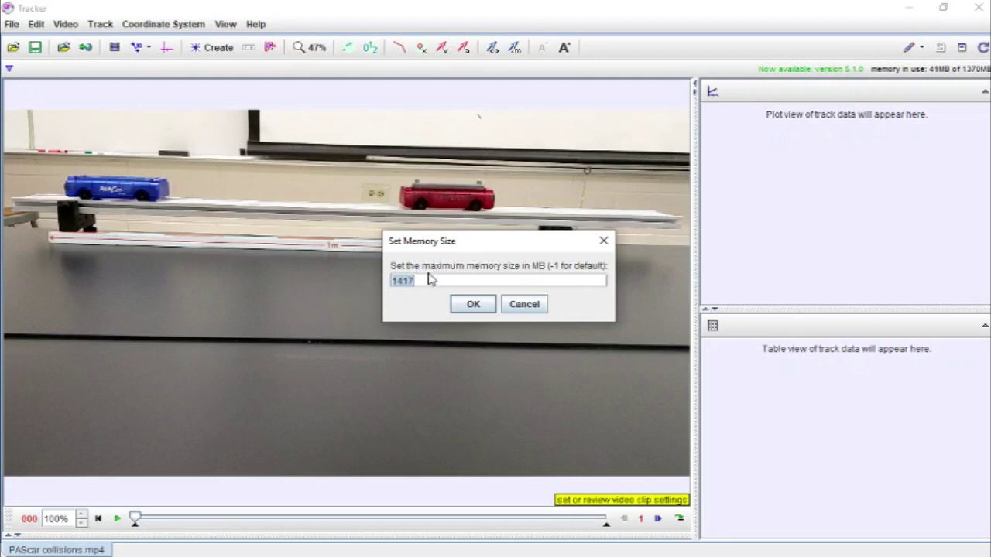
click(486, 306)
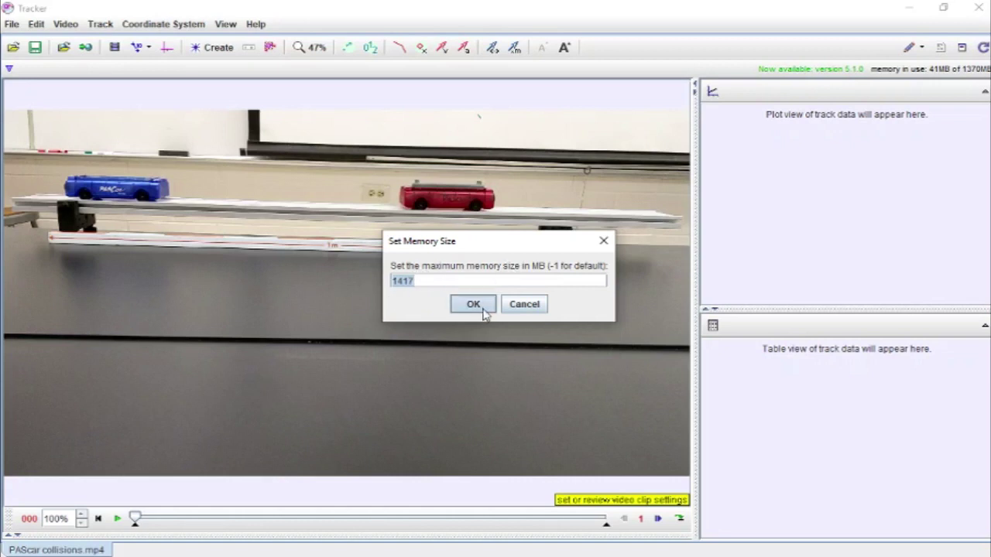
click(977, 70)
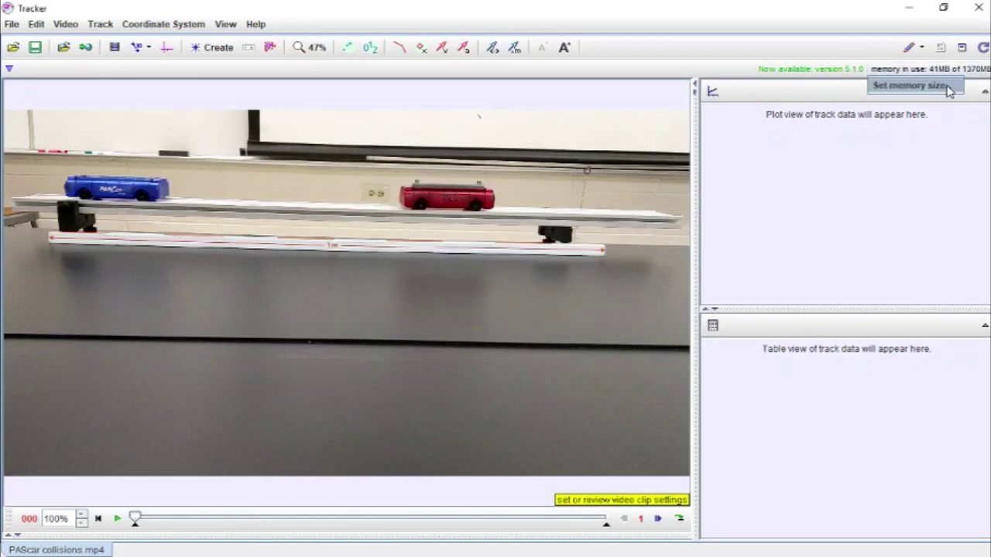
click(921, 86)
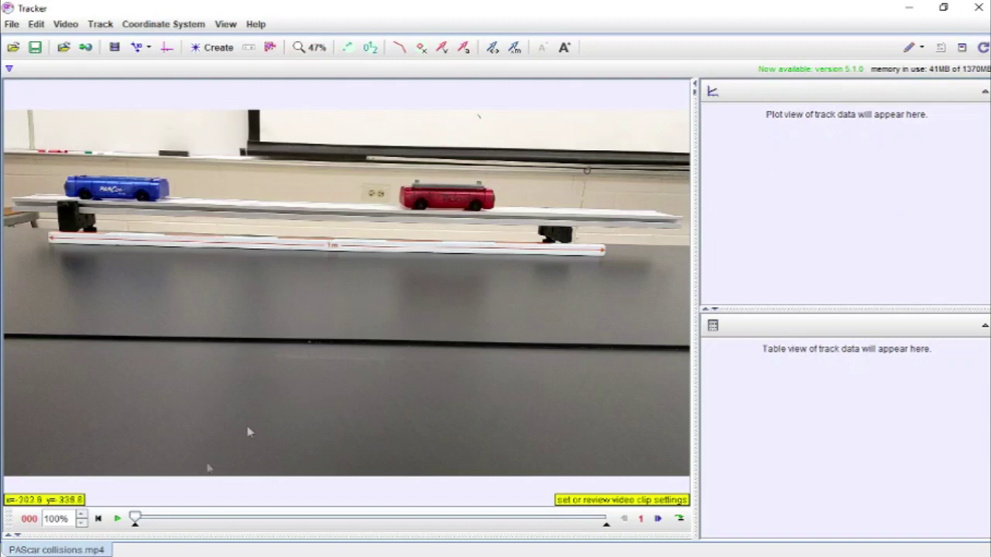
Advance the video to frame 2258, where the blue car's push begins, checking the noted clip range.
drag(149, 523, 366, 520)
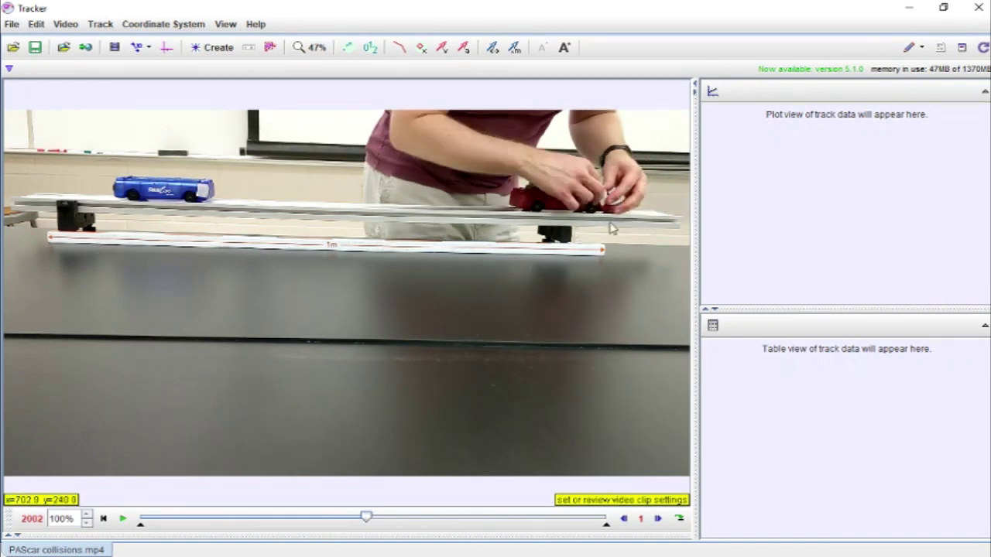
click(659, 518)
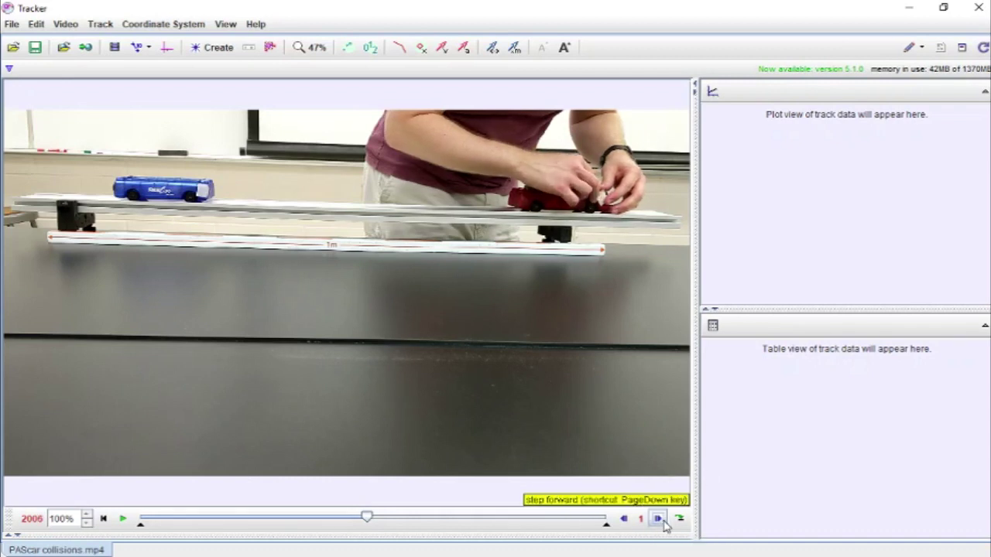
click(123, 519)
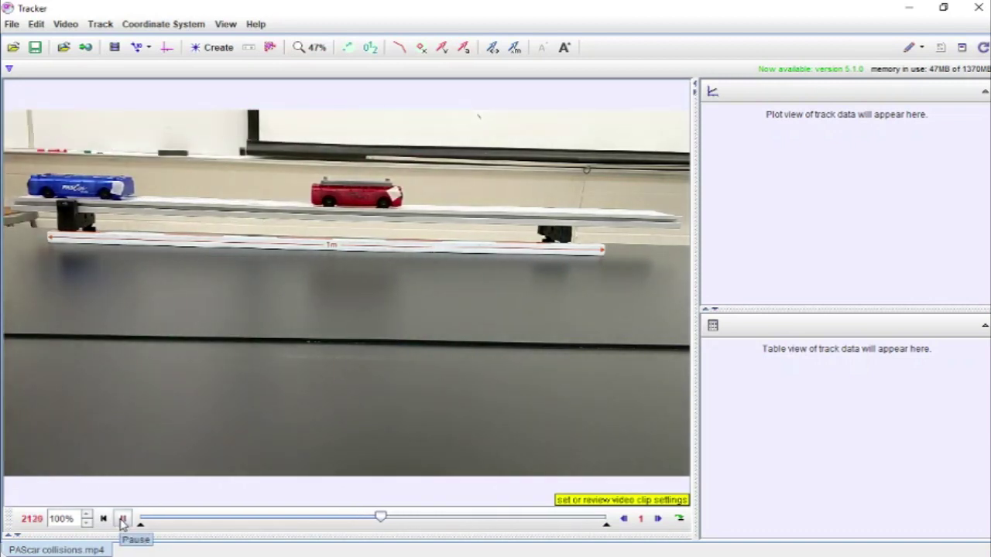
click(122, 520)
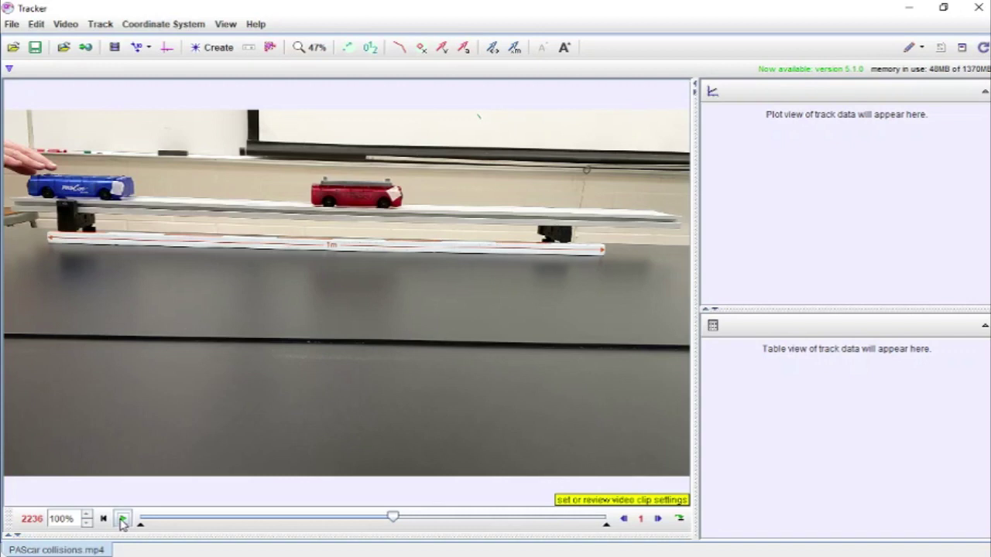
click(122, 519)
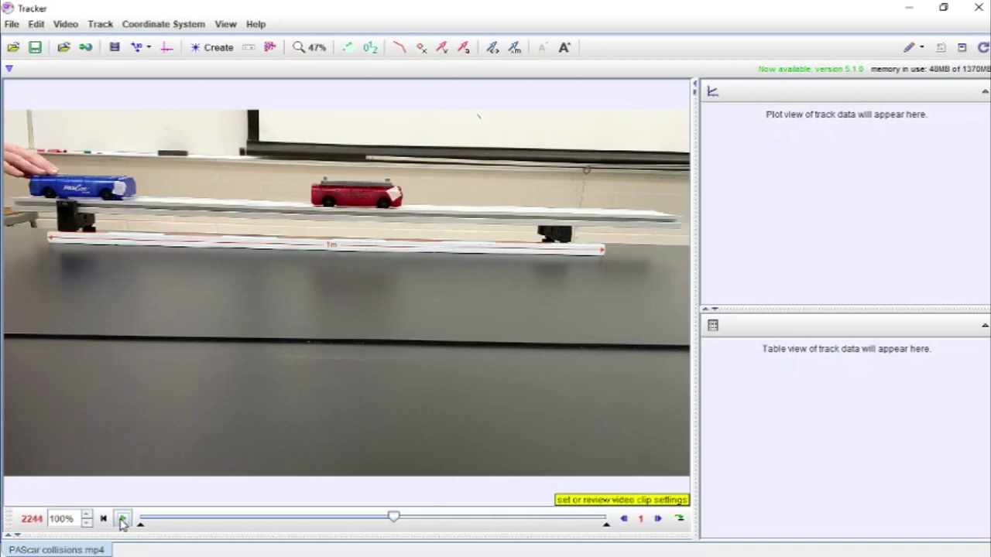
click(121, 519)
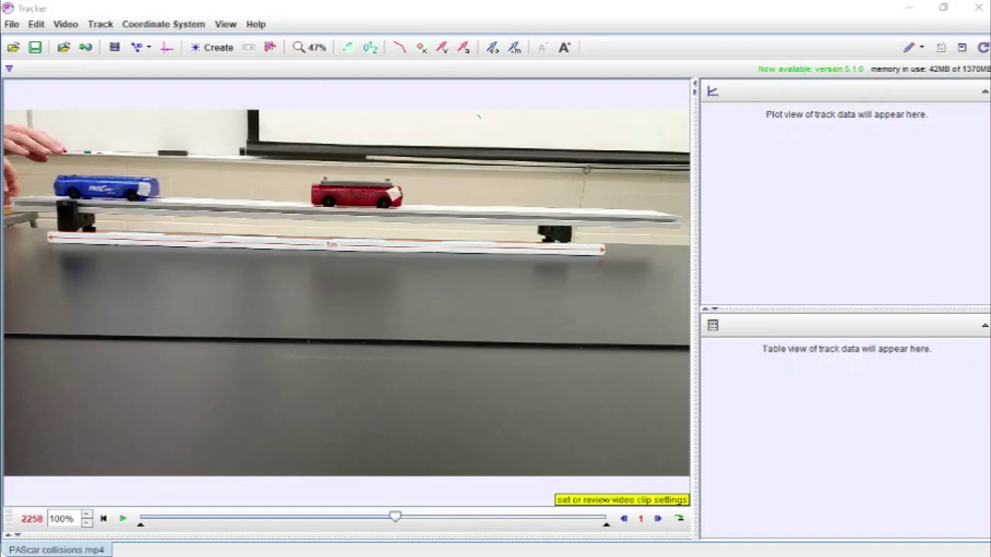
drag(990, 260, 894, 260)
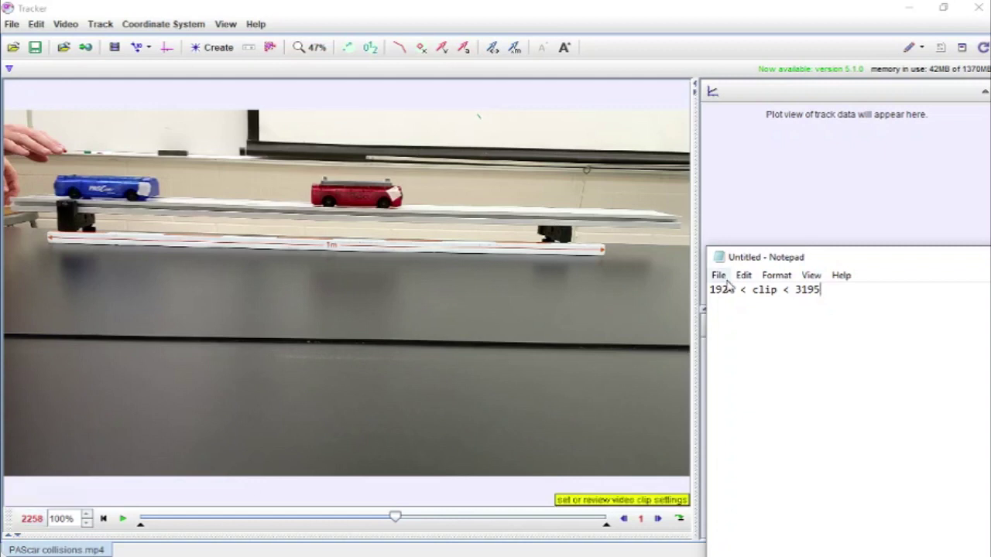
drag(789, 264, 990, 263)
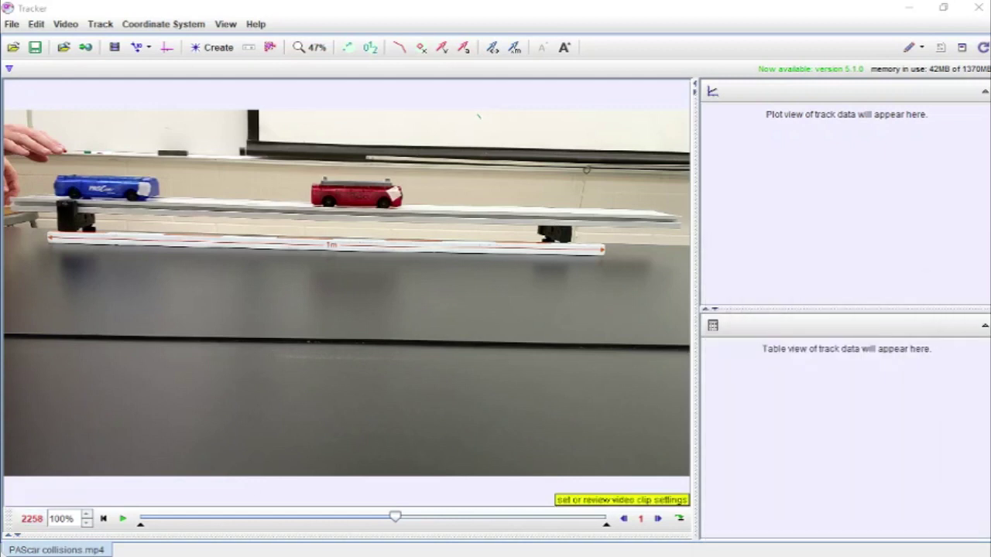
right_click(397, 517)
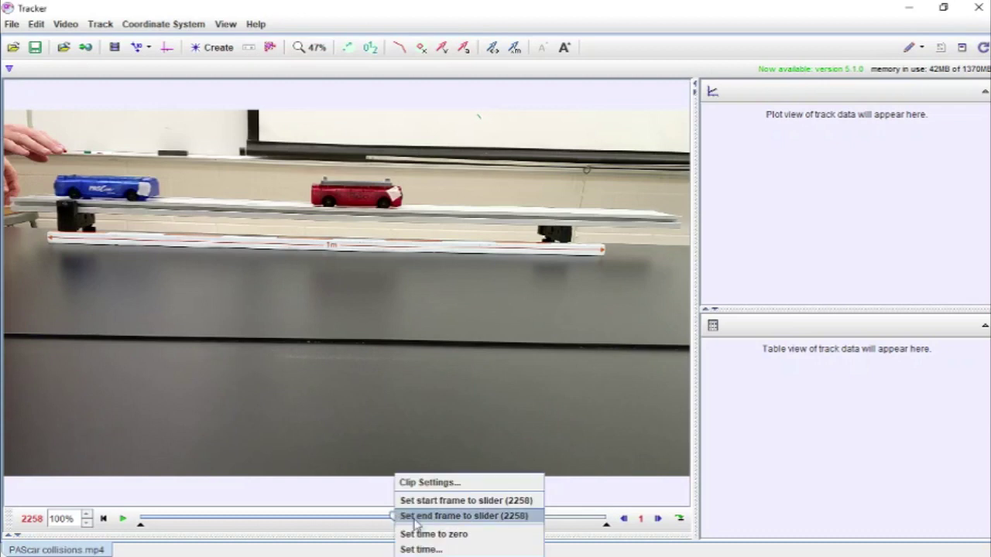
click(455, 501)
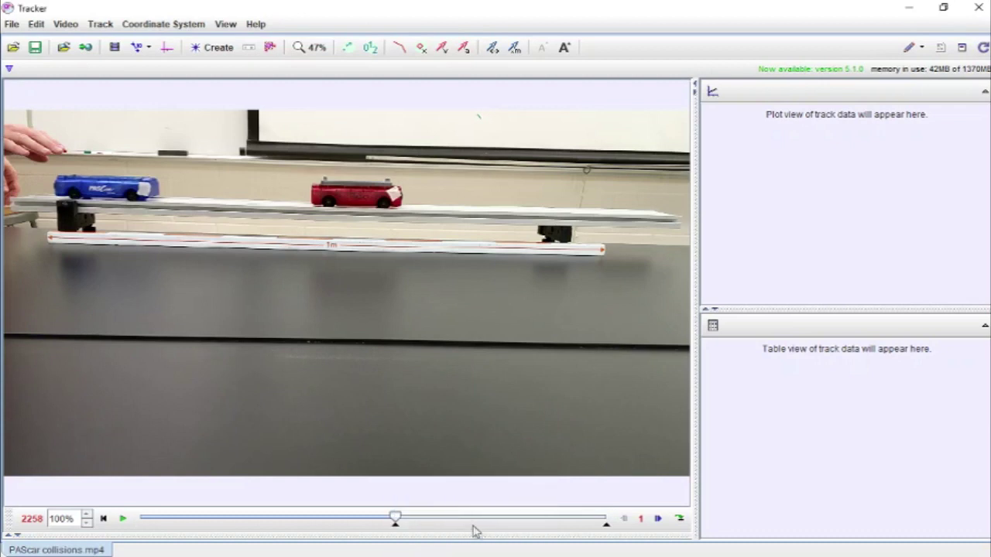
click(122, 520)
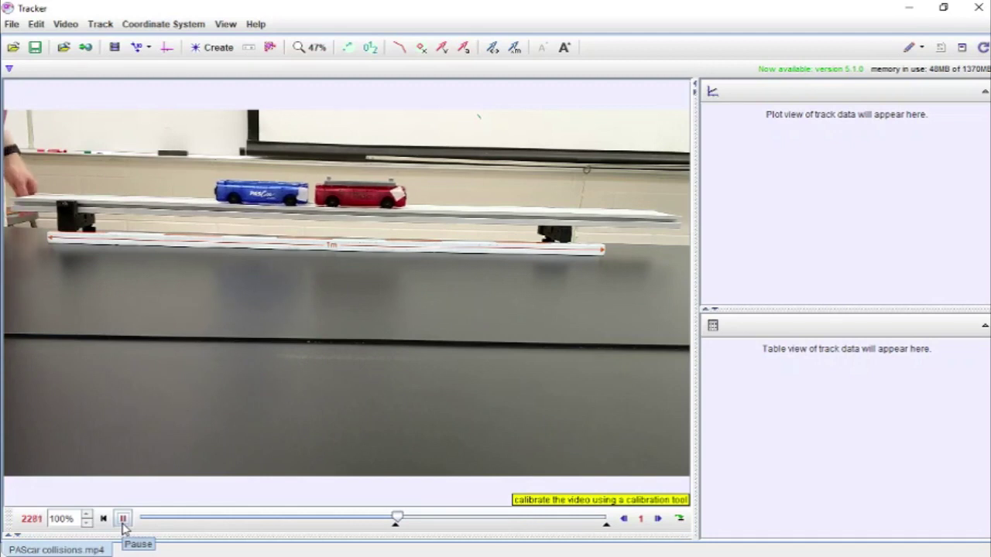
click(123, 519)
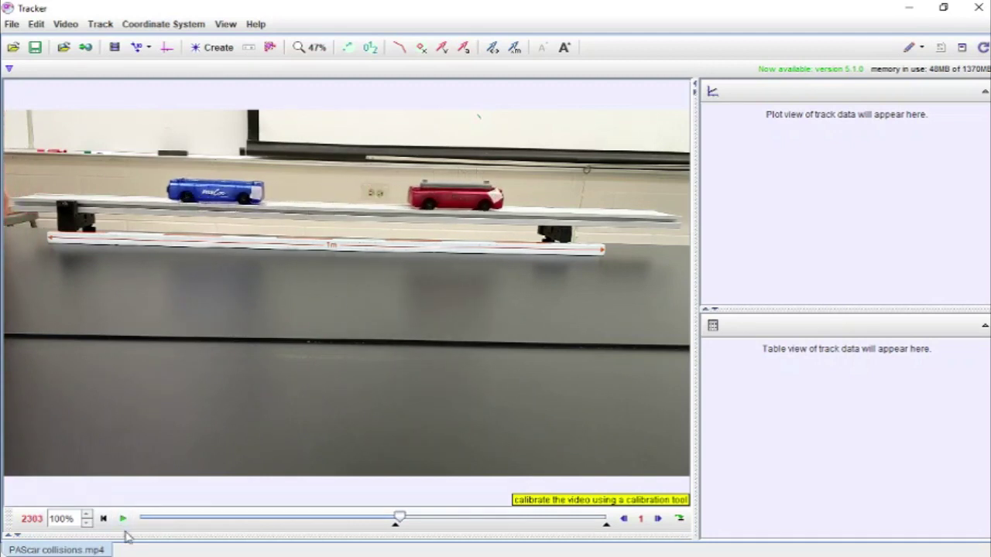
click(123, 520)
click(124, 520)
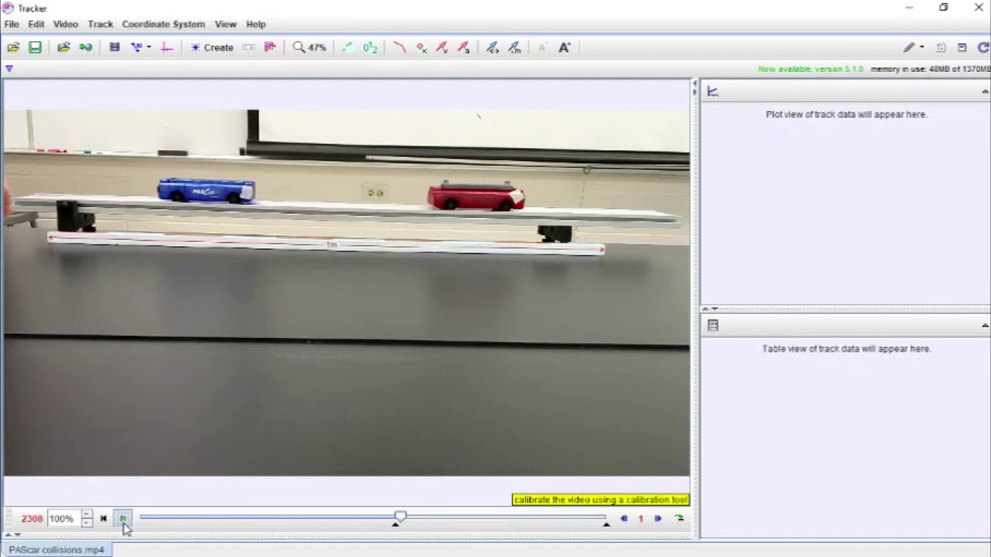
click(123, 520)
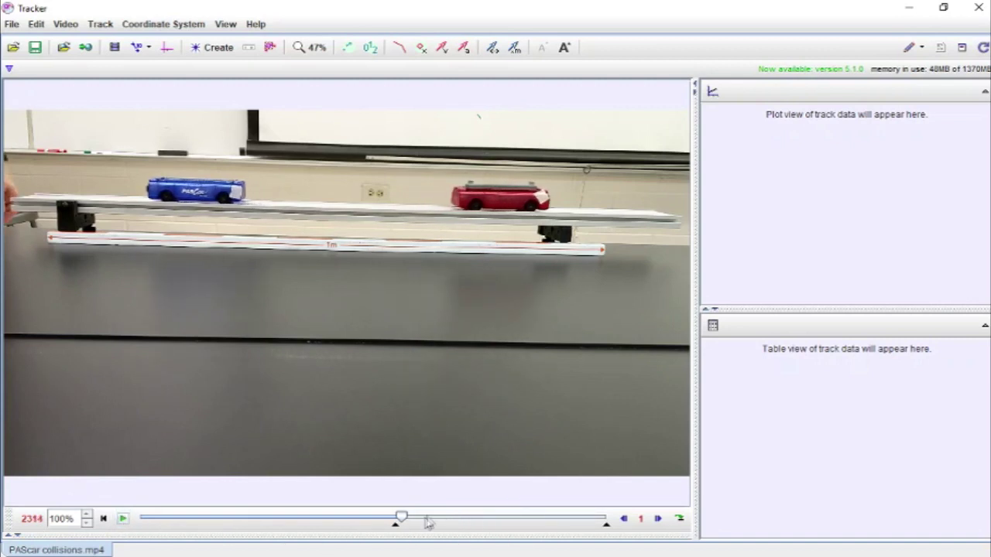
right_click(401, 520)
click(414, 517)
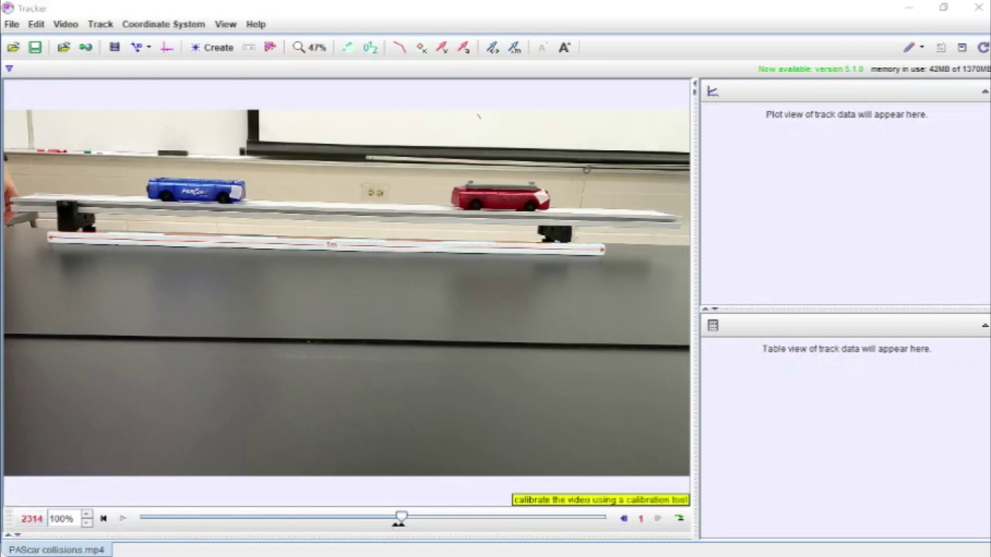
click(905, 551)
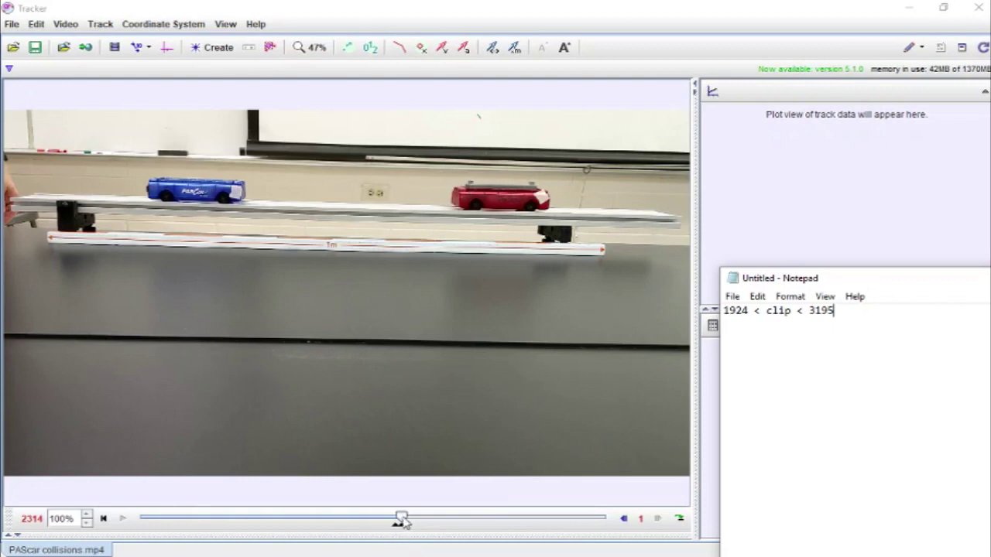
drag(401, 517, 395, 522)
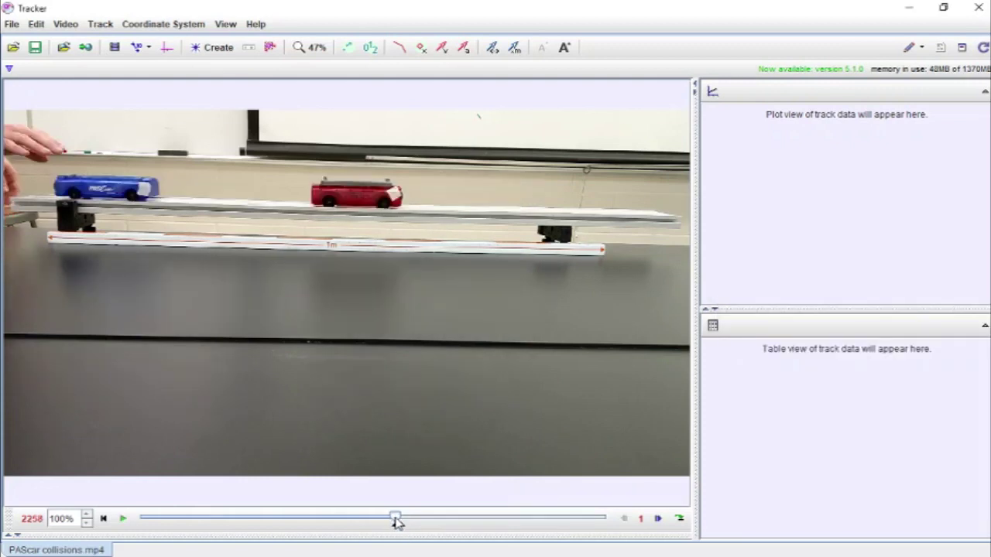
click(128, 521)
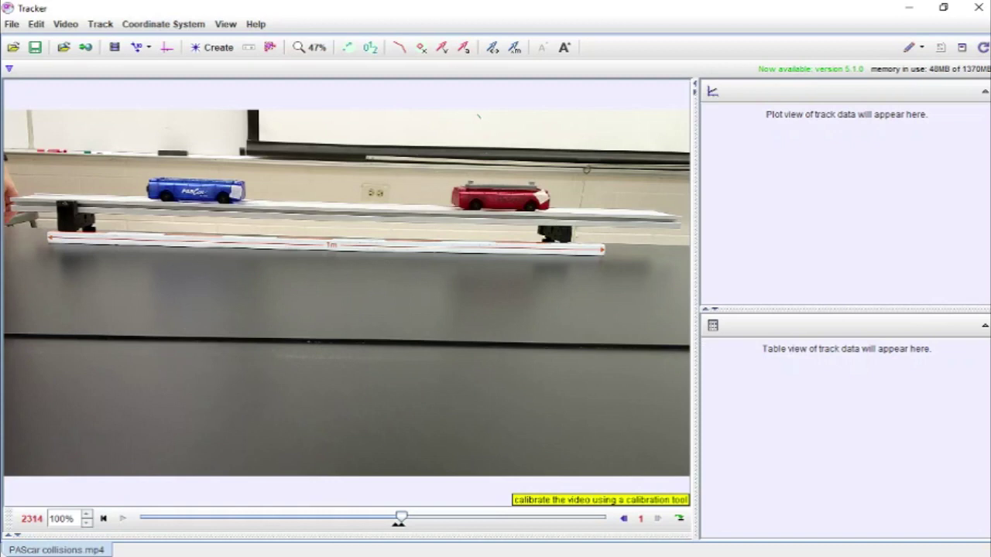
key(alt+Tab)
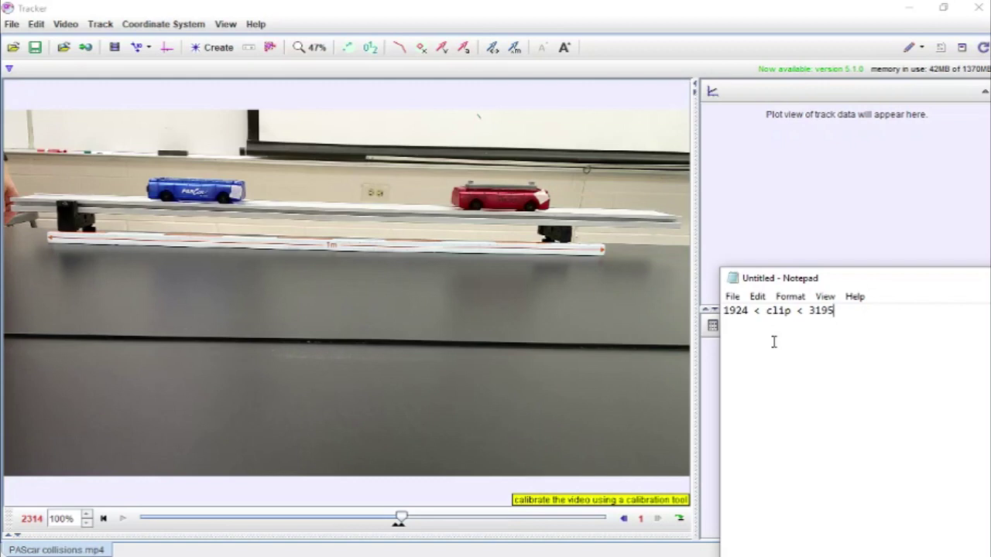
drag(814, 283, 990, 286)
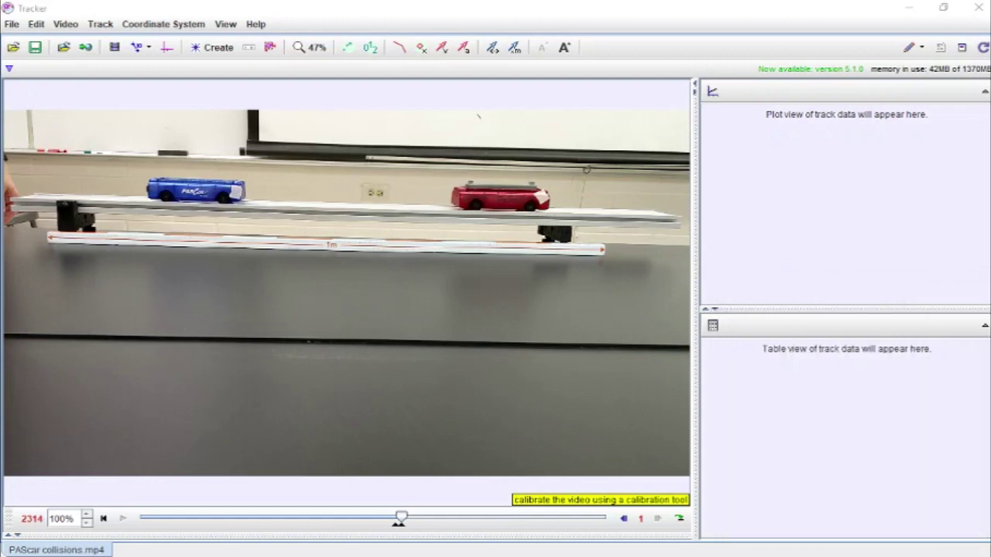
Add a calibration stick spanning the metre rule's two ends, with length 1.000 m.
click(151, 54)
mouse_move(147, 67)
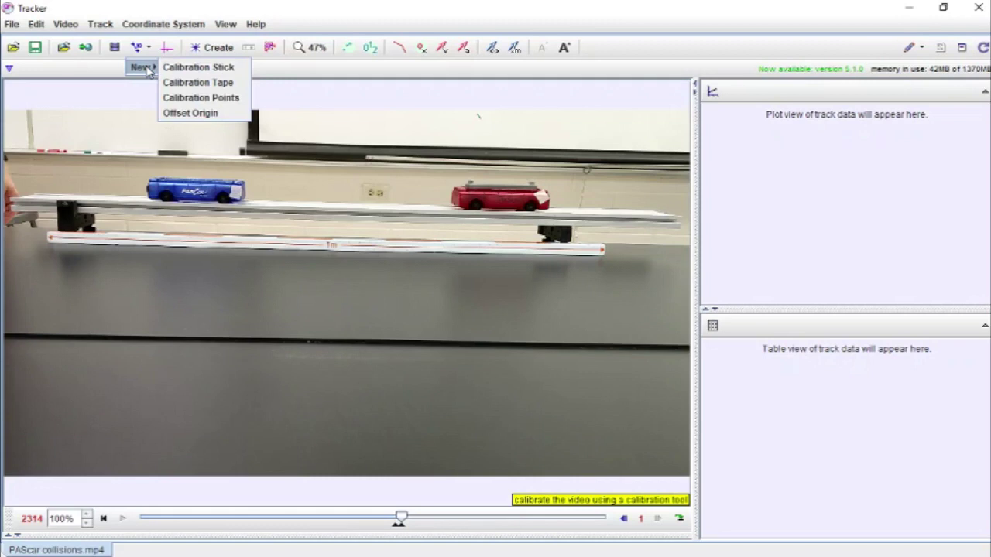
click(190, 68)
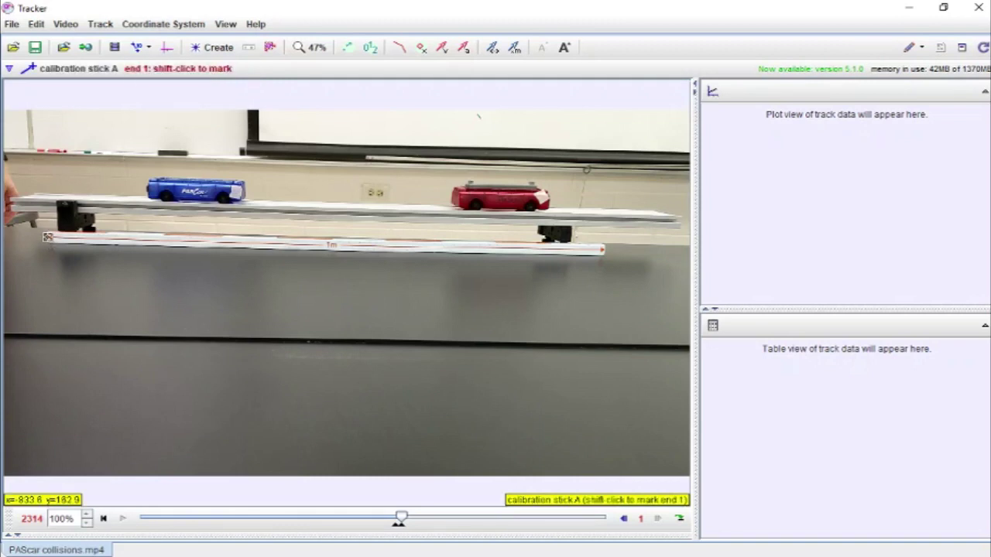
click(141, 47)
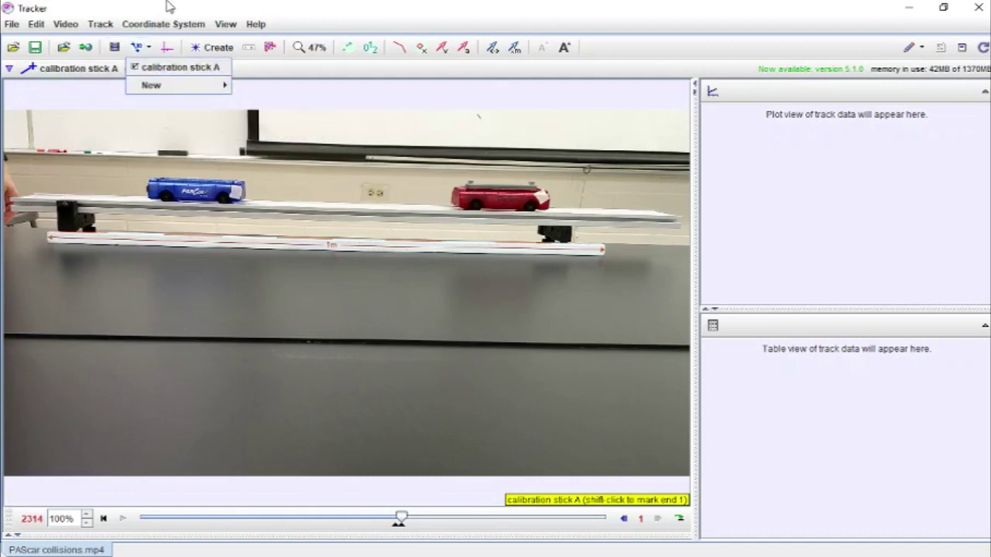
click(138, 47)
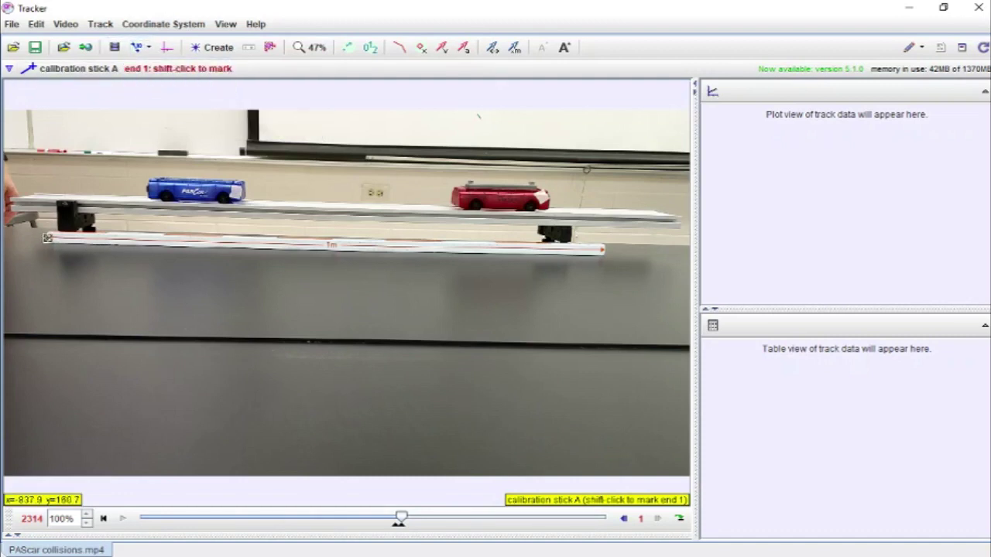
shift+click(47, 239)
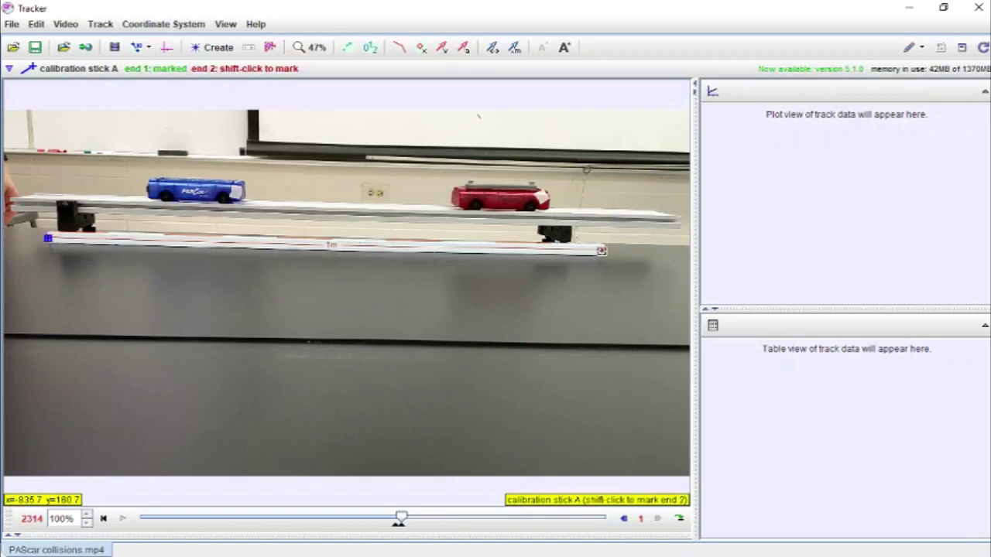
shift+click(602, 250)
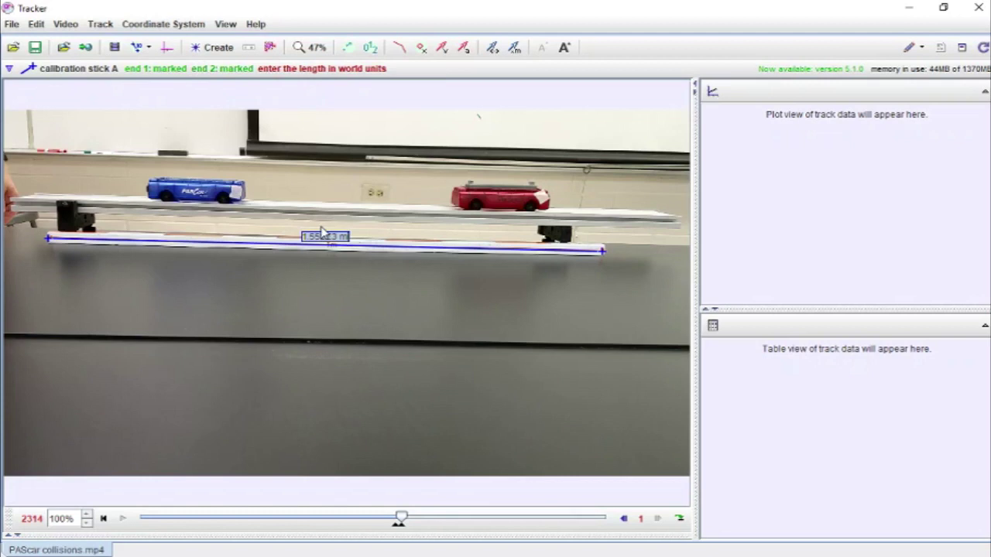
text(1)
key(Return)
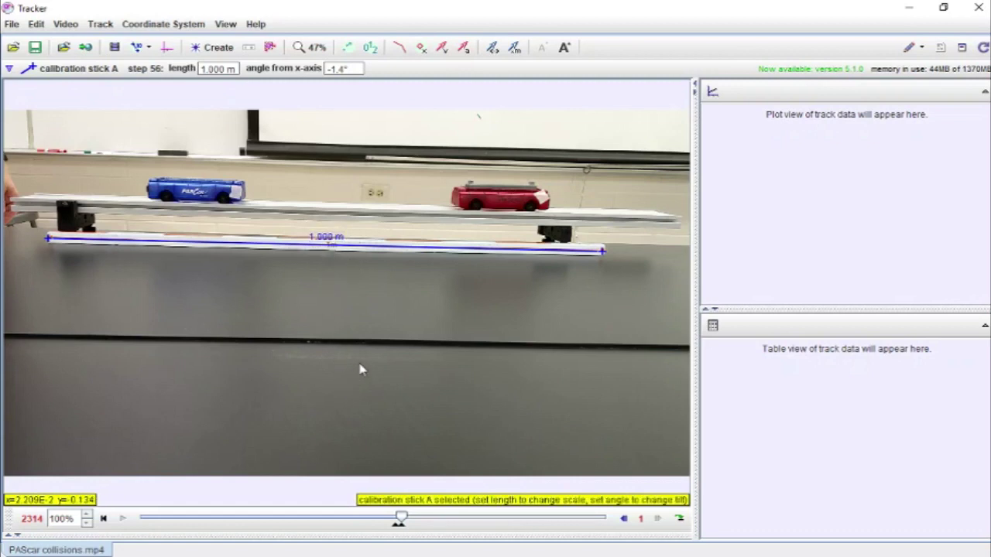
Place the axes origin at the track's left end, tilt the x-axis -1.6°, and rewind toward frame 2258.
click(166, 48)
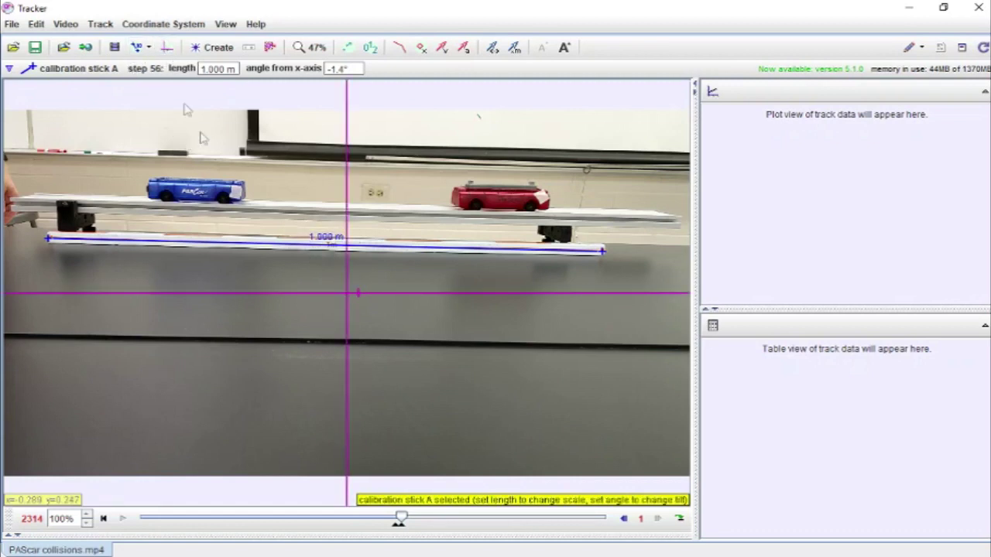
drag(349, 302, 41, 212)
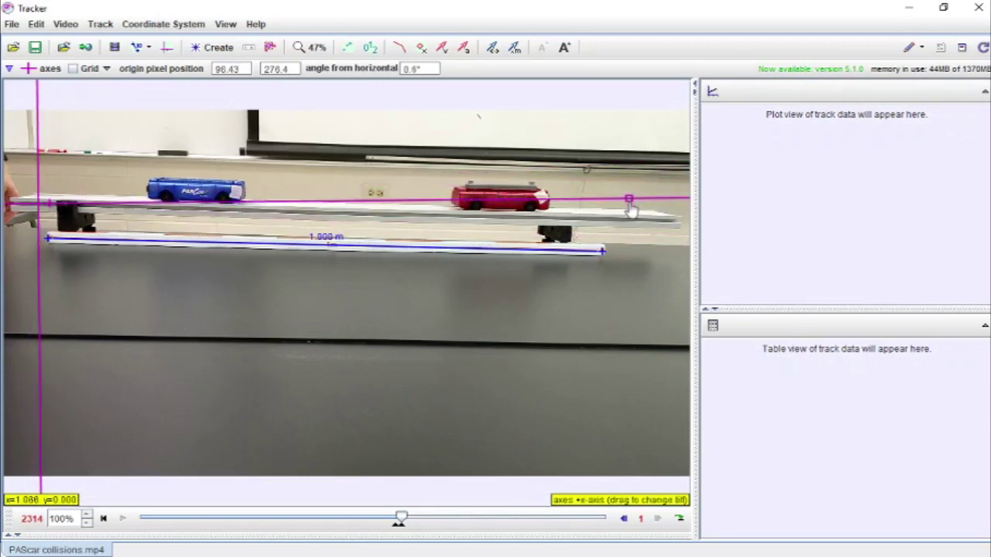
drag(630, 206, 636, 226)
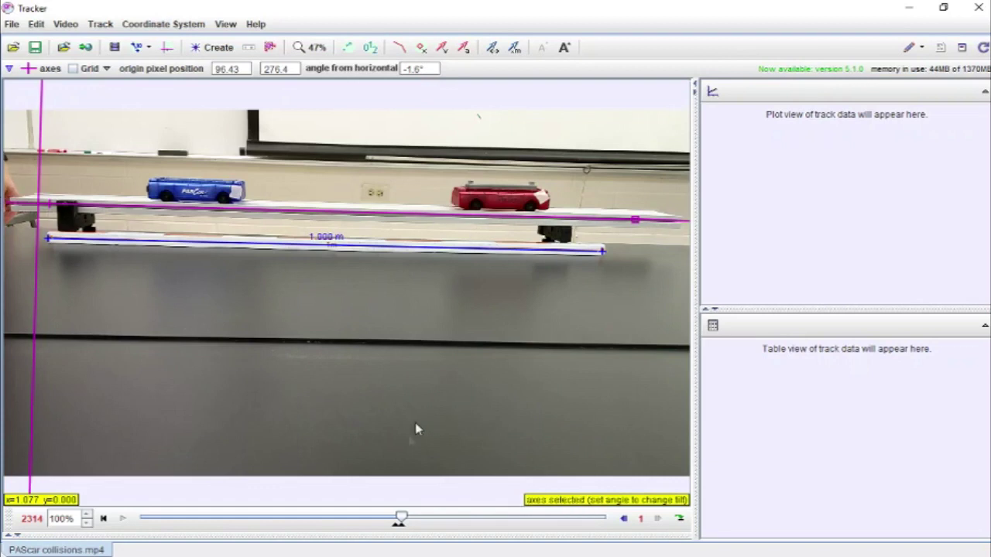
drag(397, 525, 395, 522)
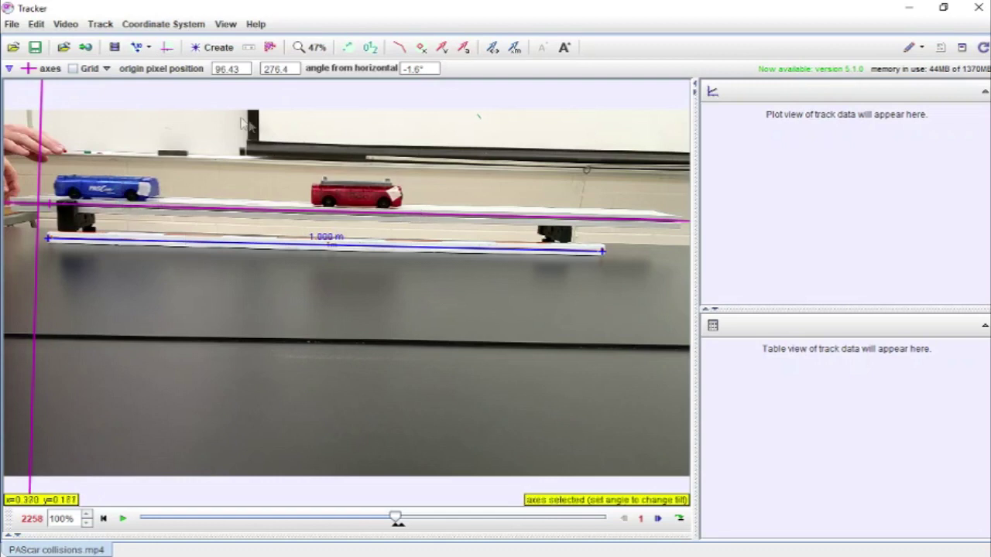
click(200, 48)
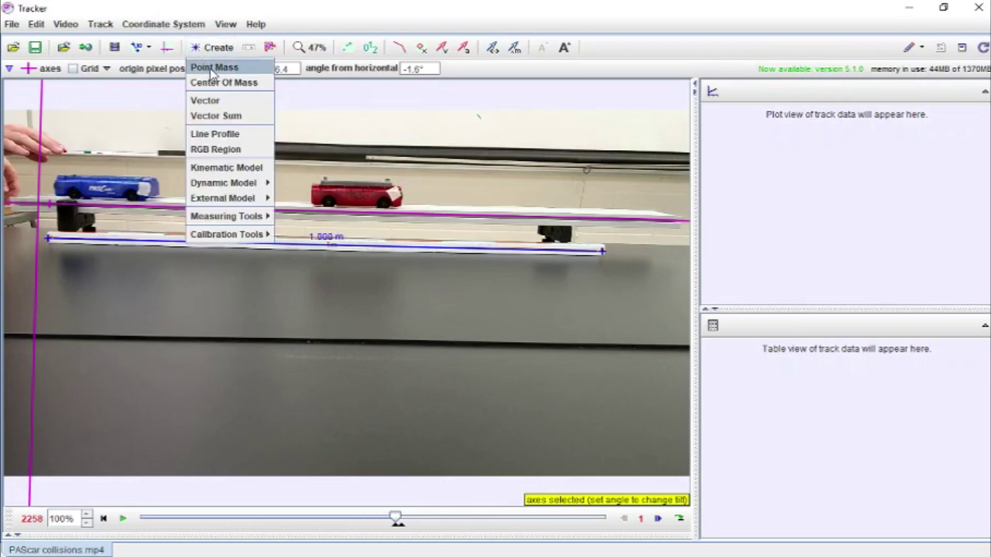
Create a 1.000 kg point-mass track and rename it from mass A to Red Car.
click(213, 68)
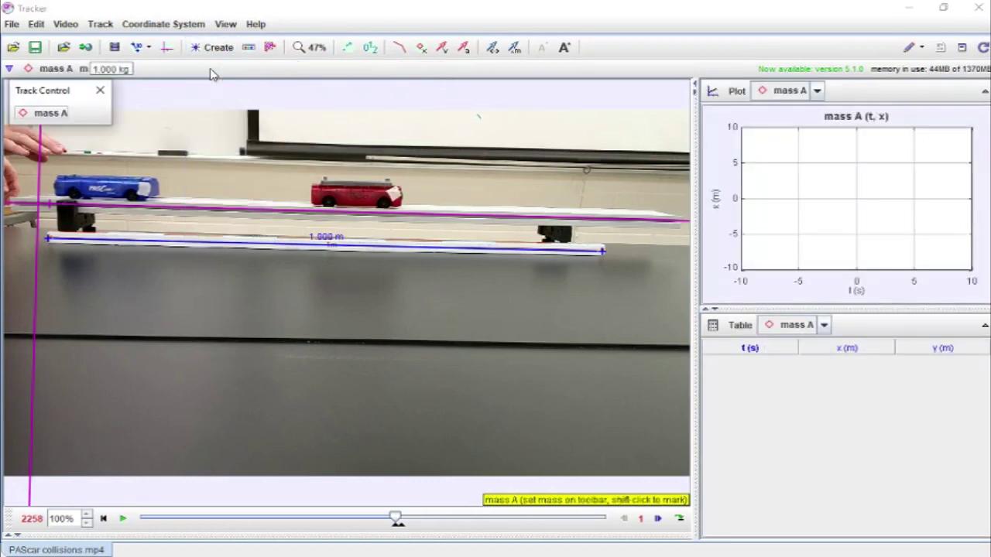
click(35, 117)
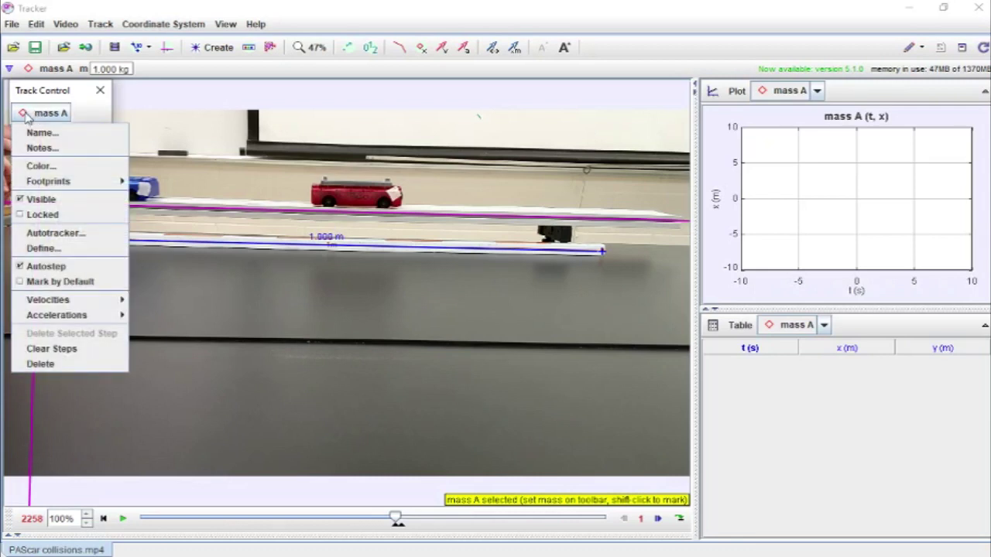
click(40, 133)
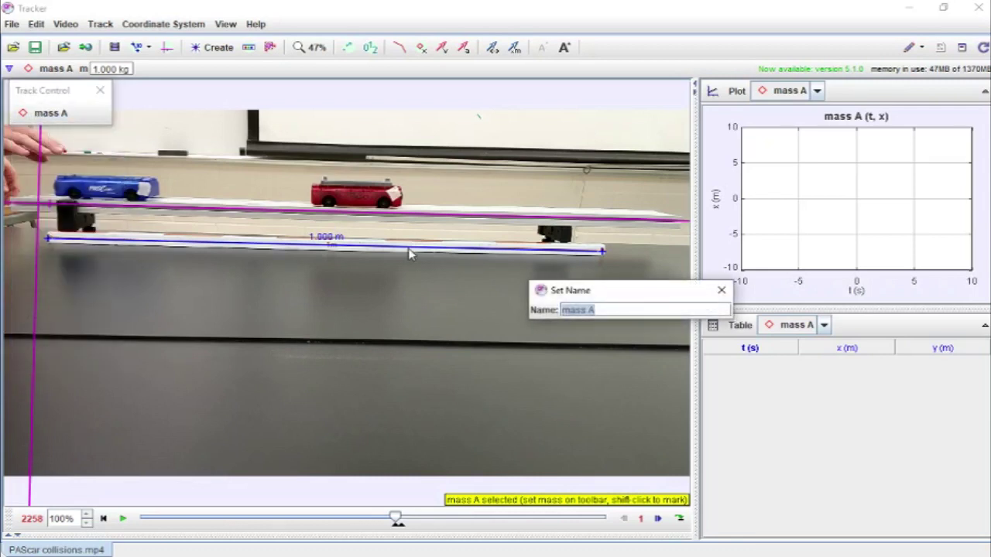
text(Red Car)
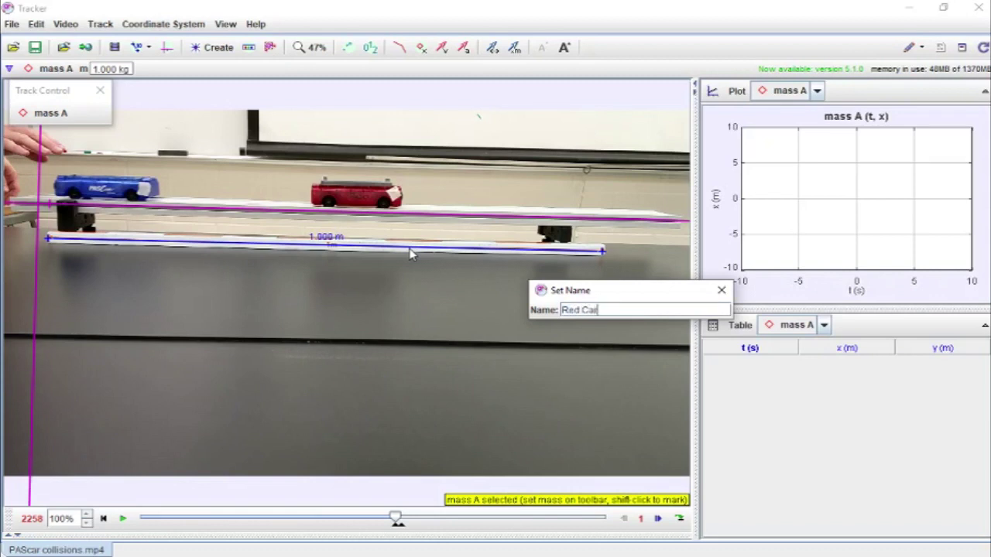
key(Return)
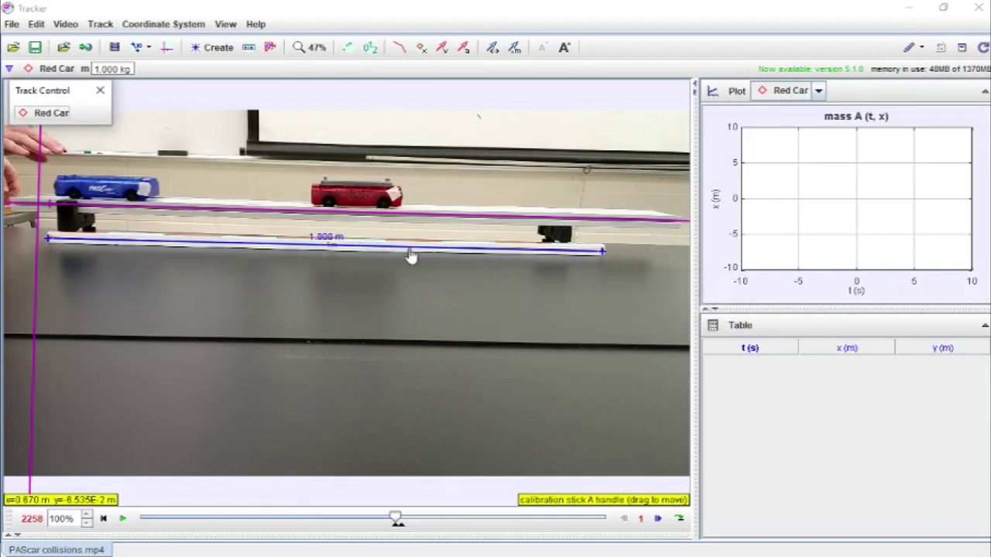
click(35, 122)
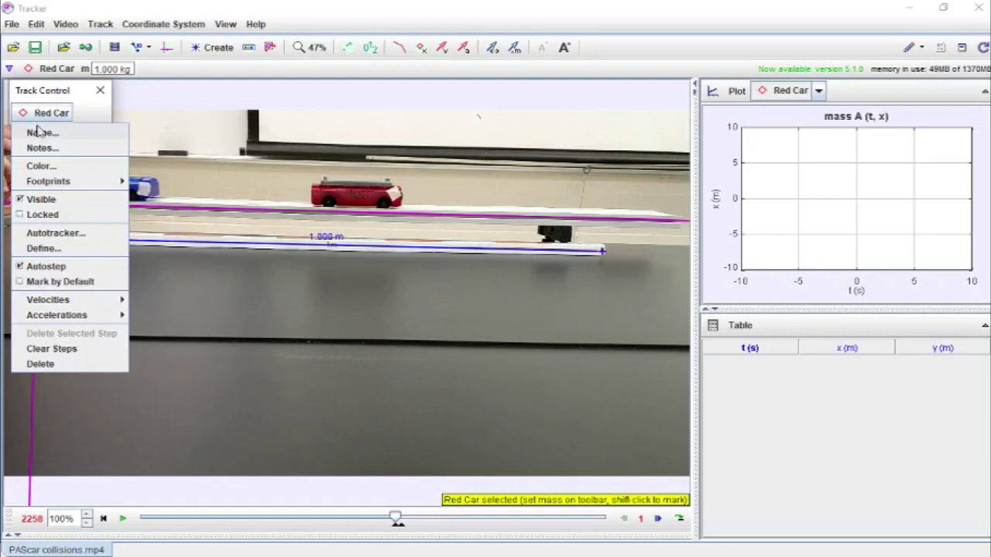
click(42, 133)
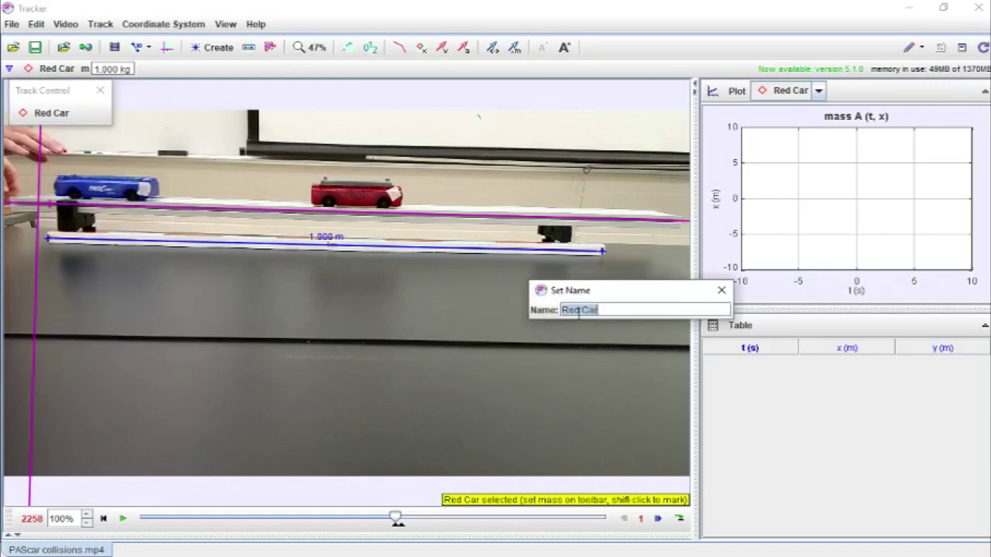
click(722, 290)
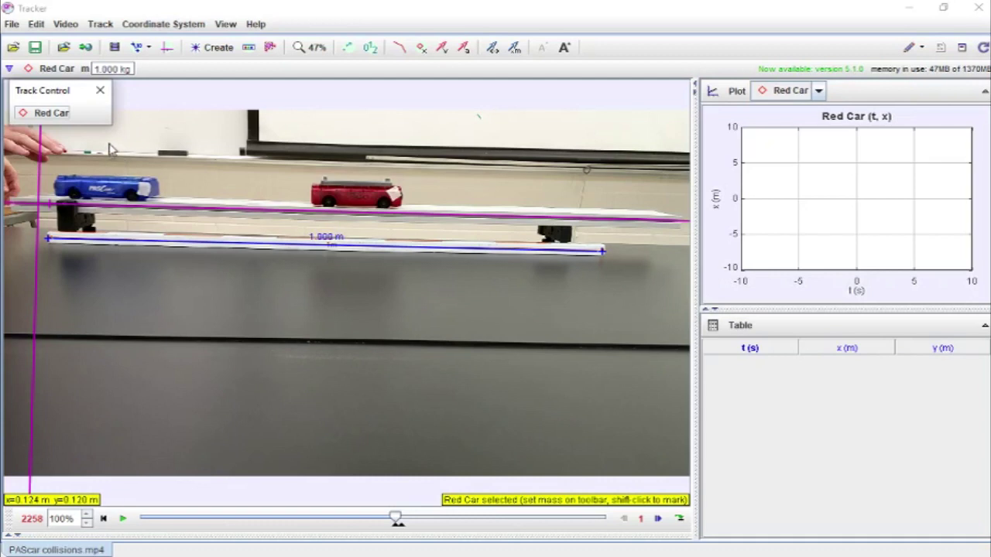
click(46, 116)
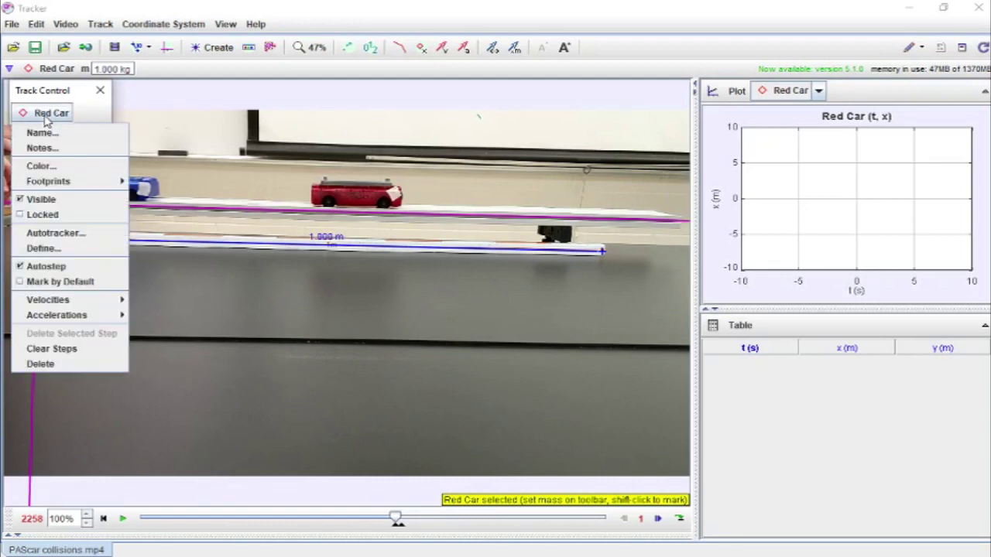
click(55, 233)
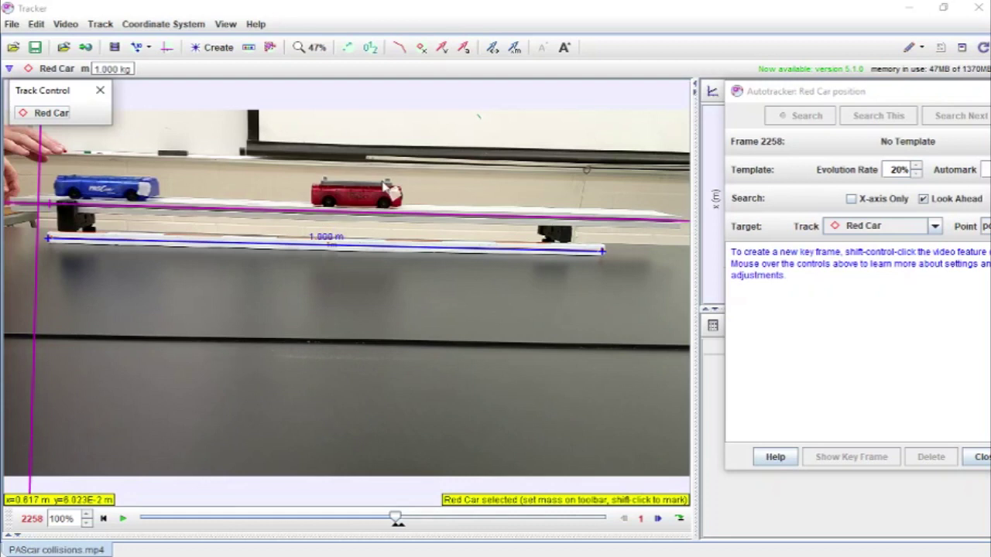
Set Red Car's Autotracker key frame on the red car's front tag at frame 2259 and autotrack it.
click(391, 197)
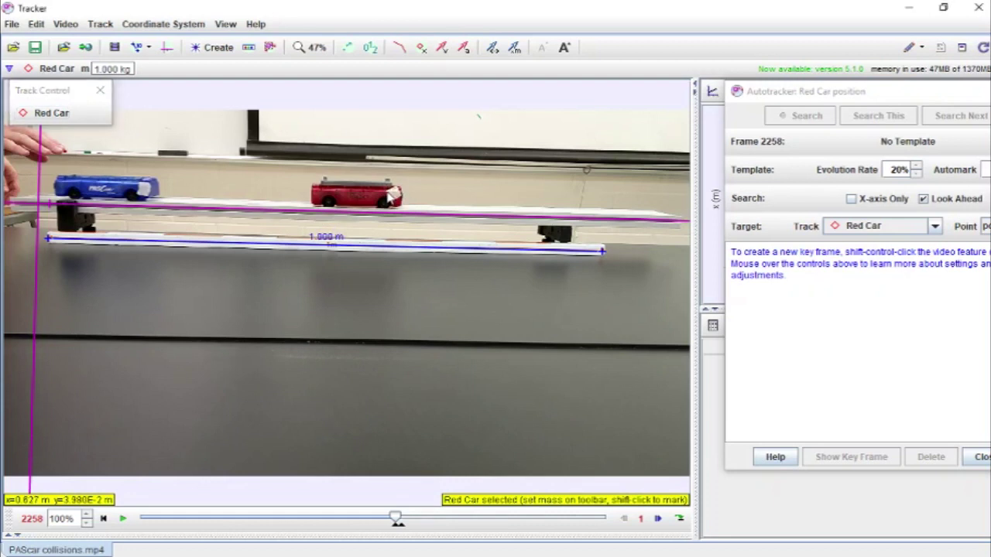
key(shift)
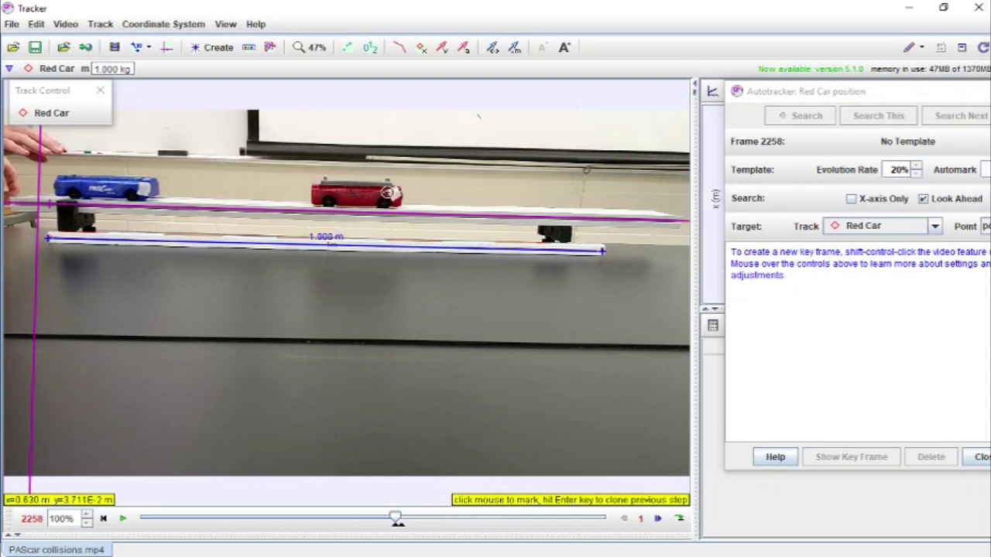
ctrl+shift+click(387, 192)
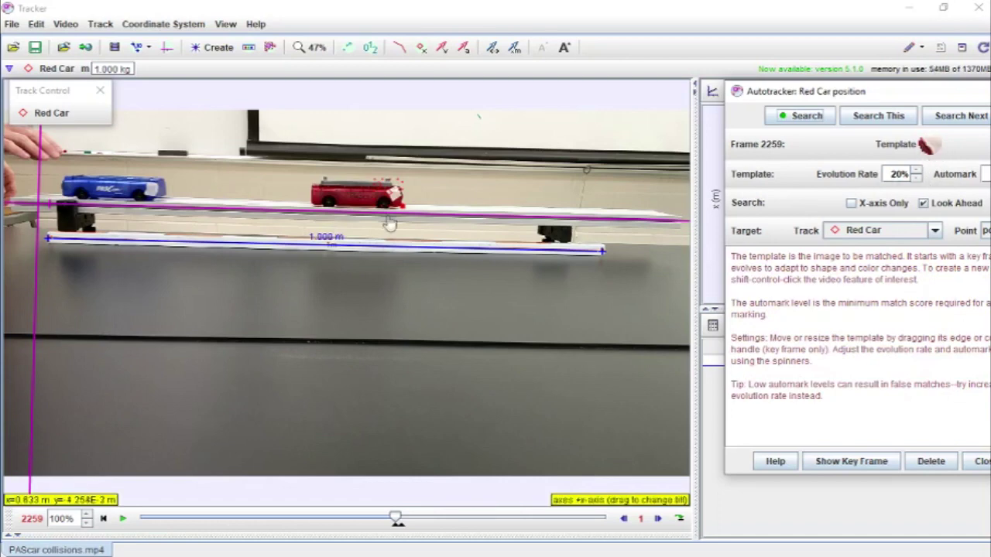
scroll(390, 217, up, 5)
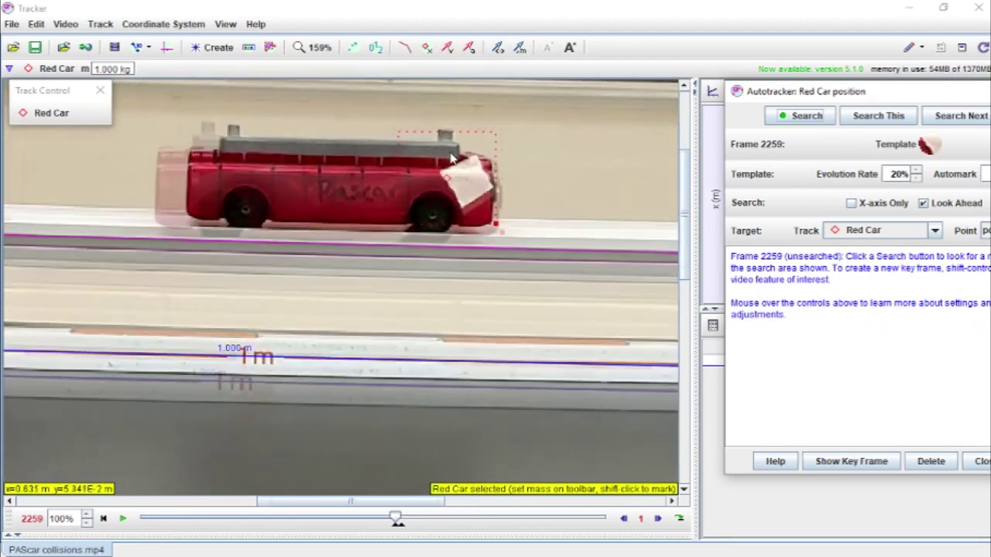
scroll(456, 167, up, 2)
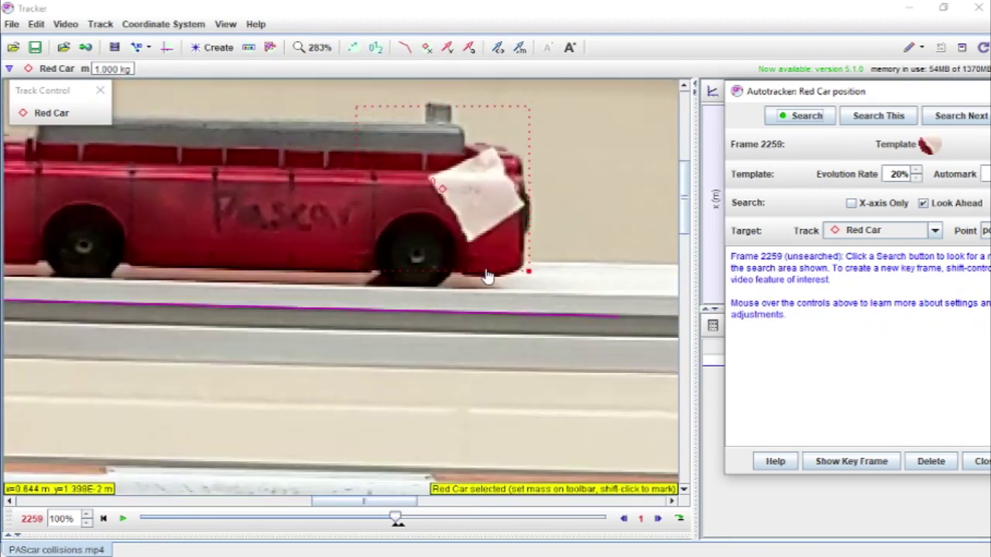
drag(487, 277, 485, 281)
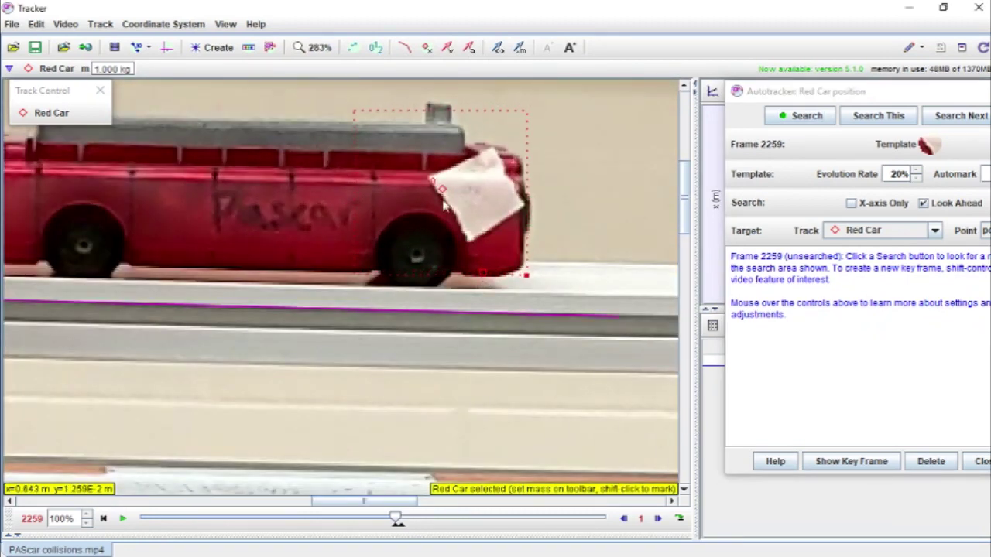
key(shift)
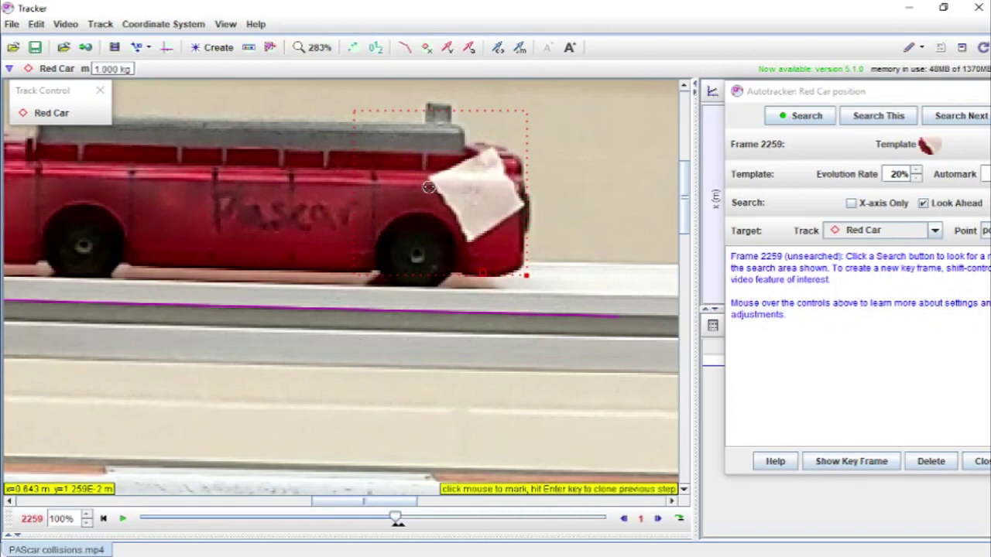
ctrl+shift+click(428, 187)
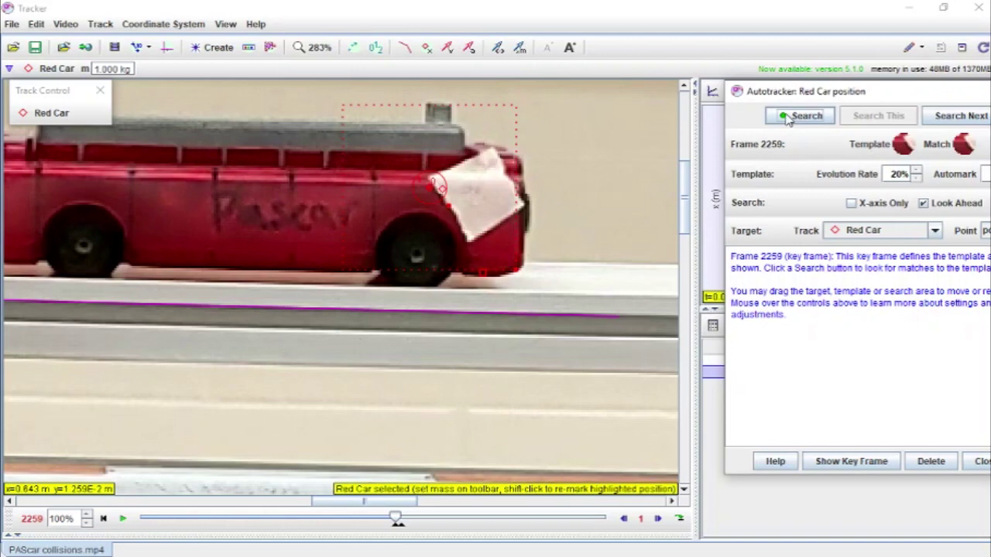
scroll(582, 261, down, 6)
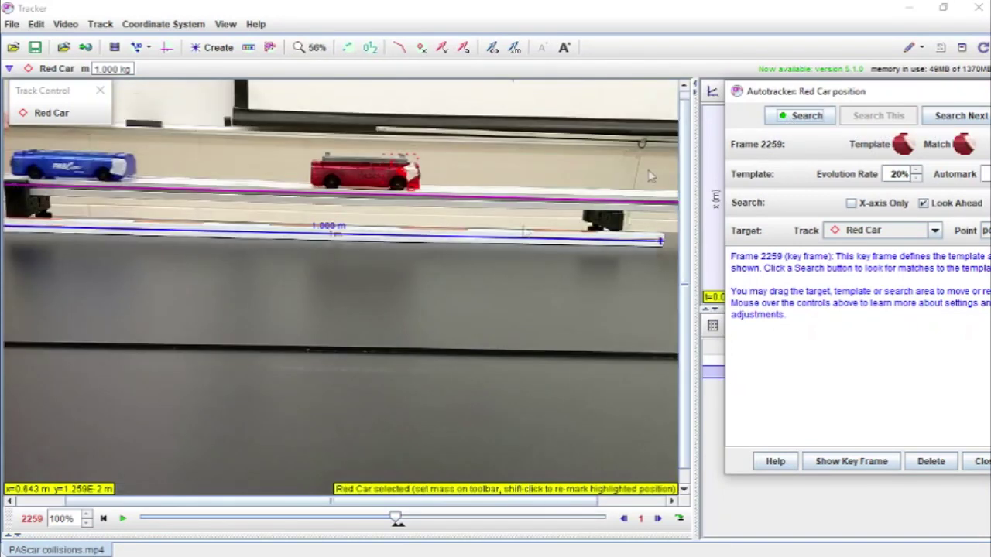
click(810, 120)
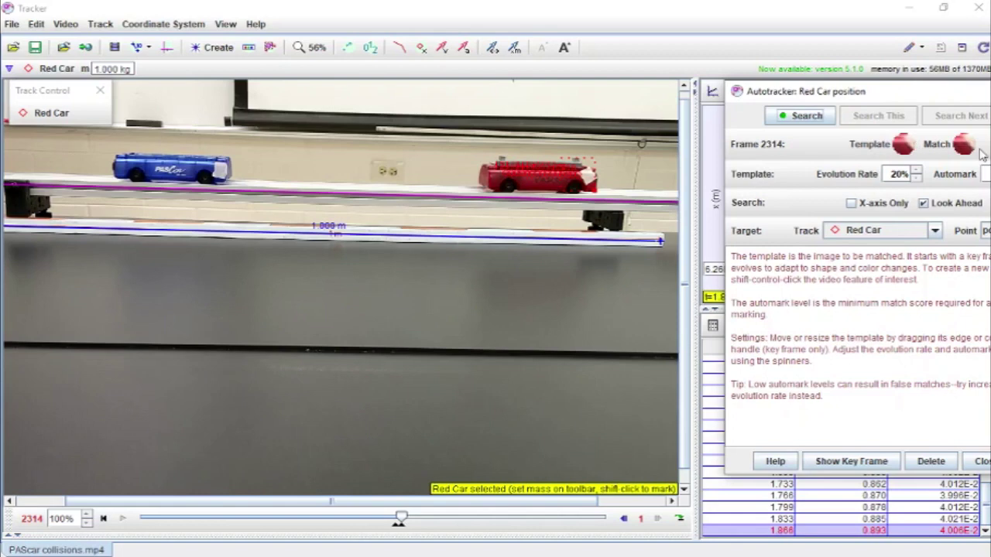
Check the Red Car plot behind the Autotracker, then bring the video back to key frame 2258.
mouse_move(859, 94)
mouse_down()
mouse_move(848, 328)
mouse_move(848, 95)
mouse_up()
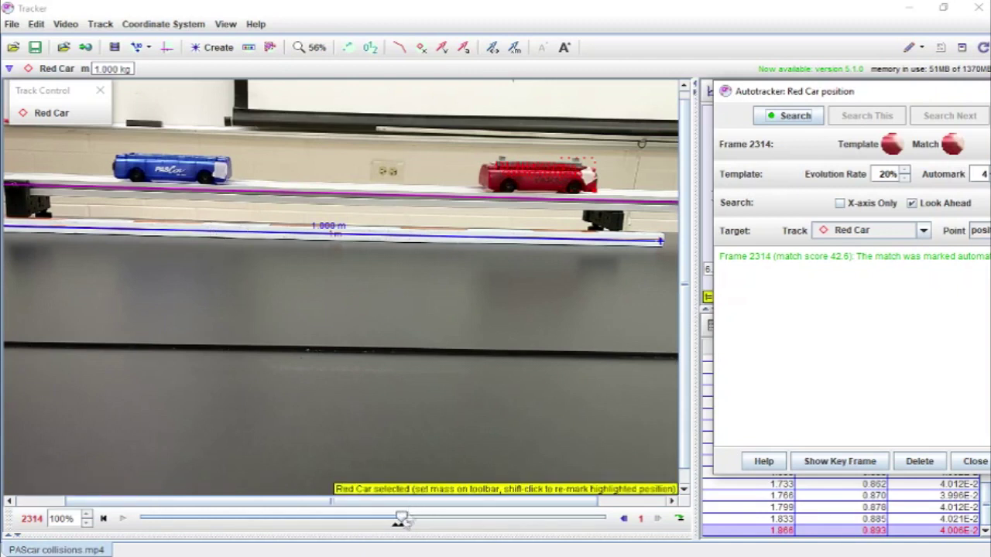
mouse_move(402, 520)
mouse_down()
mouse_move(387, 521)
mouse_move(396, 521)
mouse_up()
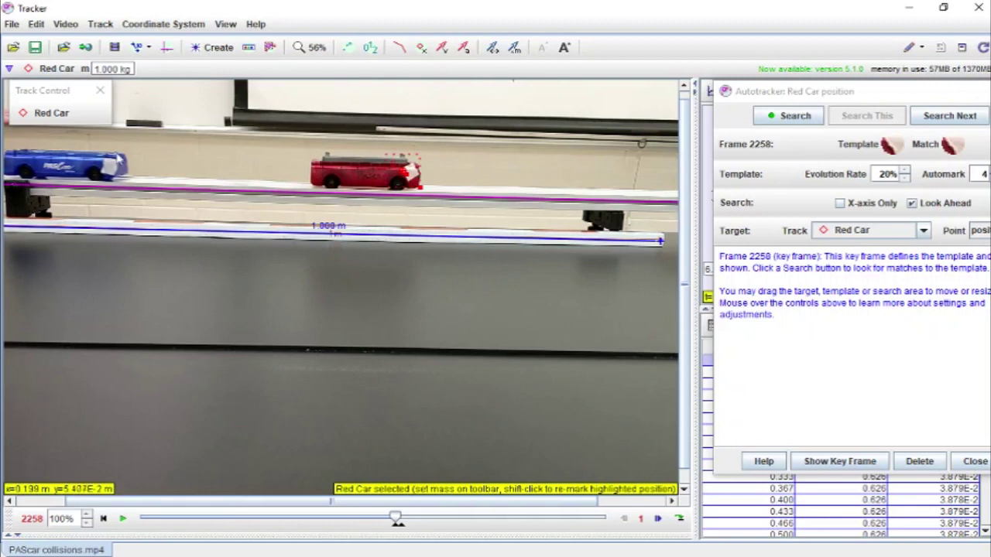
click(196, 48)
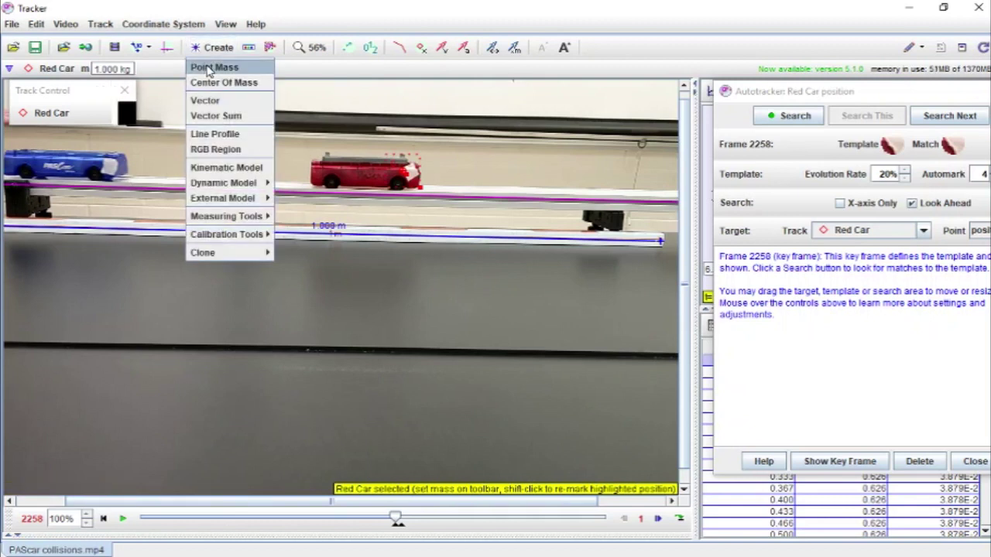
Create a new point-mass track and rename it 'Blue Car'.
click(213, 67)
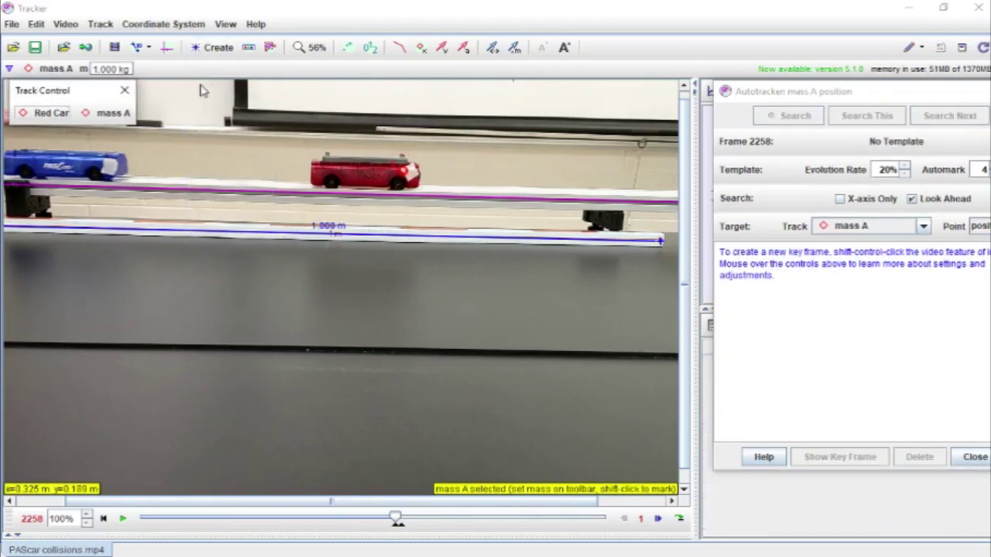
click(110, 120)
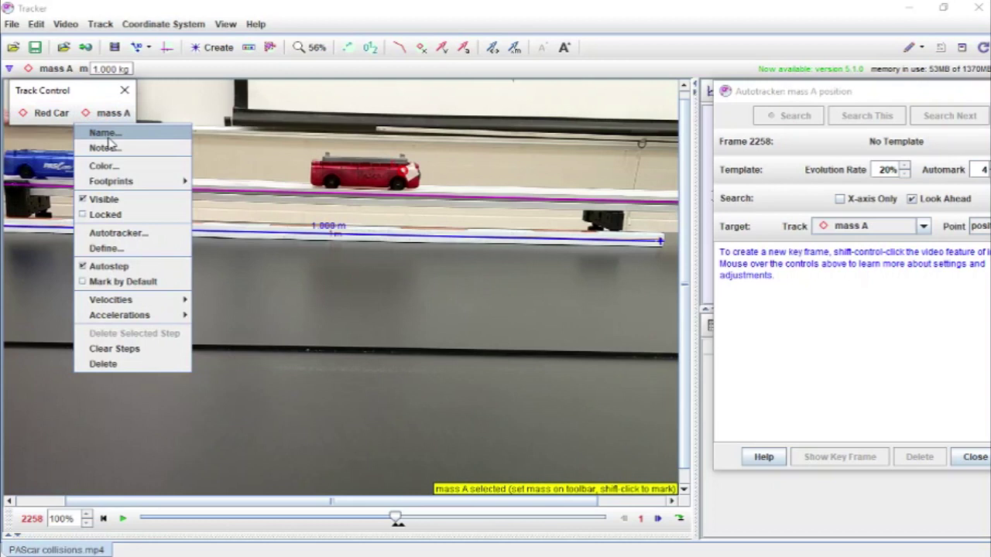
click(105, 132)
text(Blue Car)
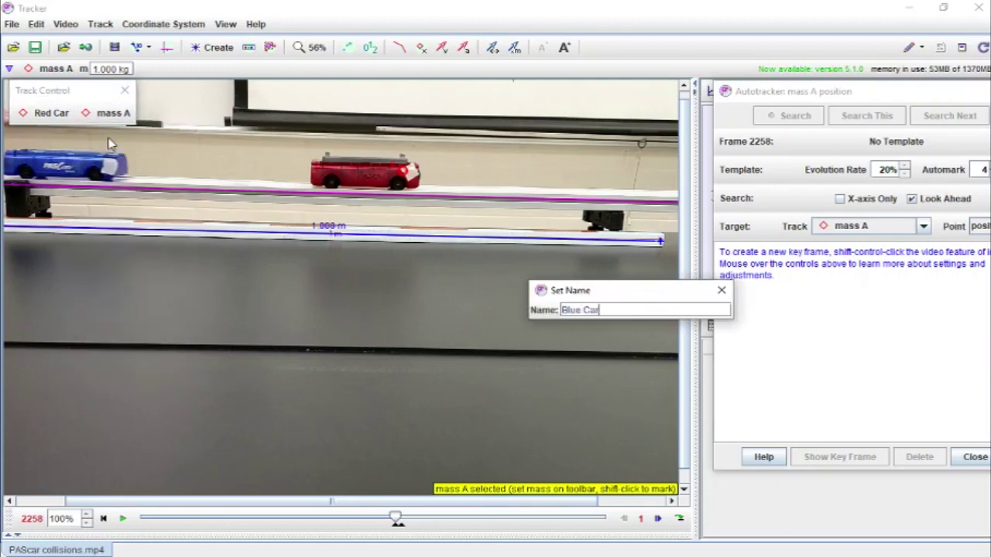
key(Return)
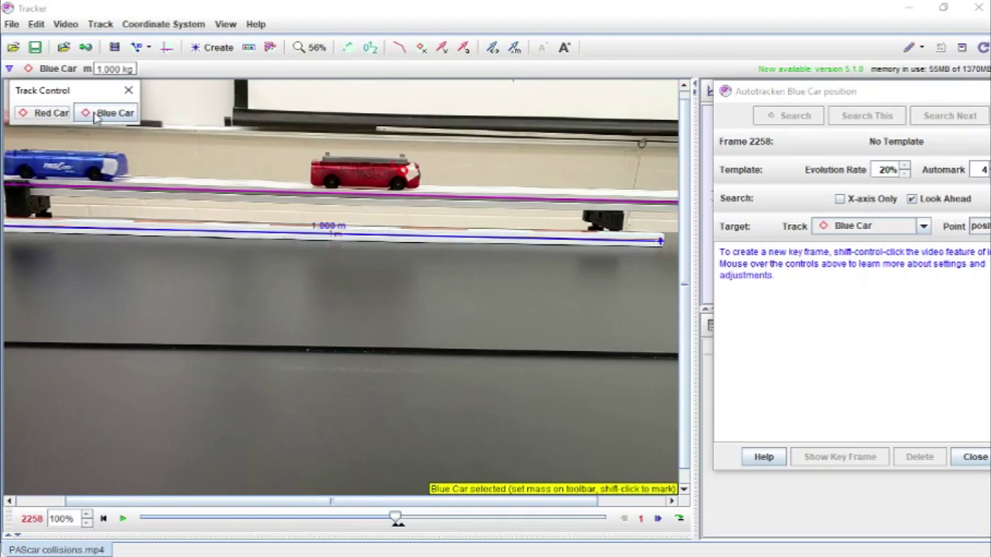
Colour the Blue Car track blue.
click(96, 115)
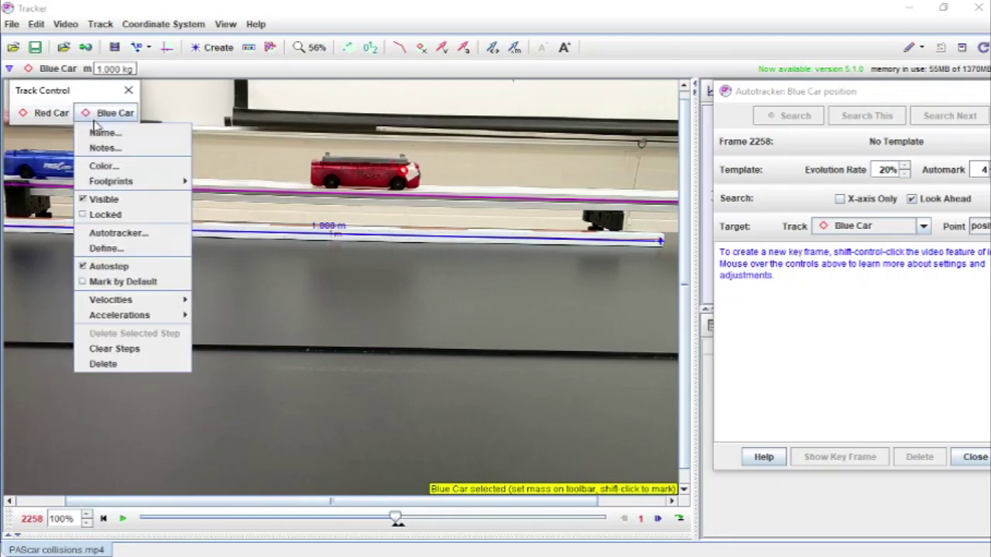
click(108, 169)
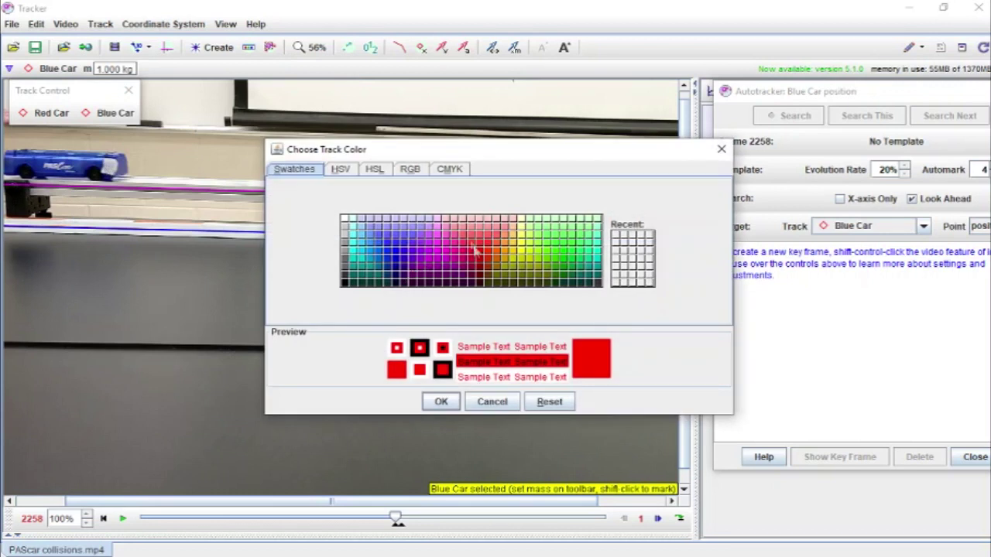
click(399, 258)
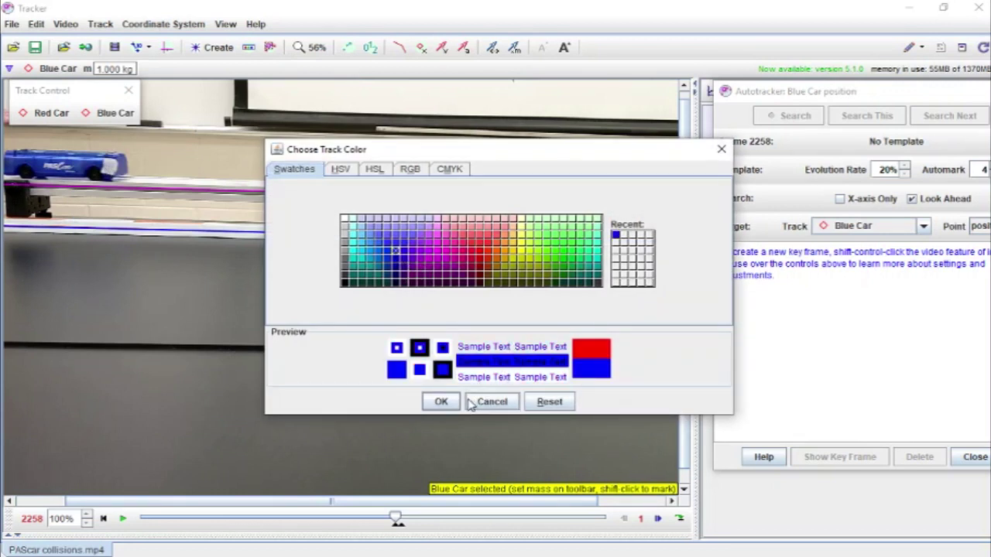
click(441, 401)
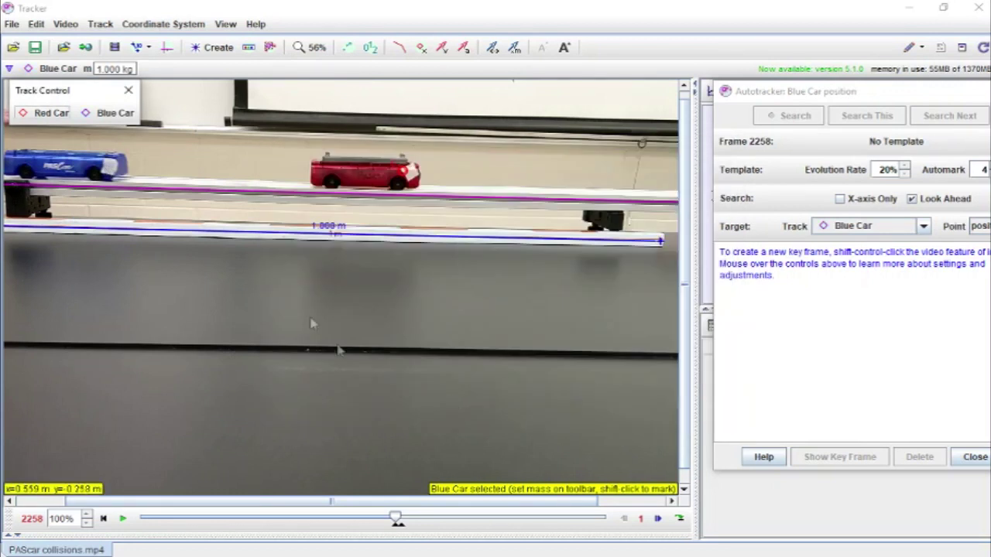
Switch the Blue Car markers to a circle footprint.
click(91, 119)
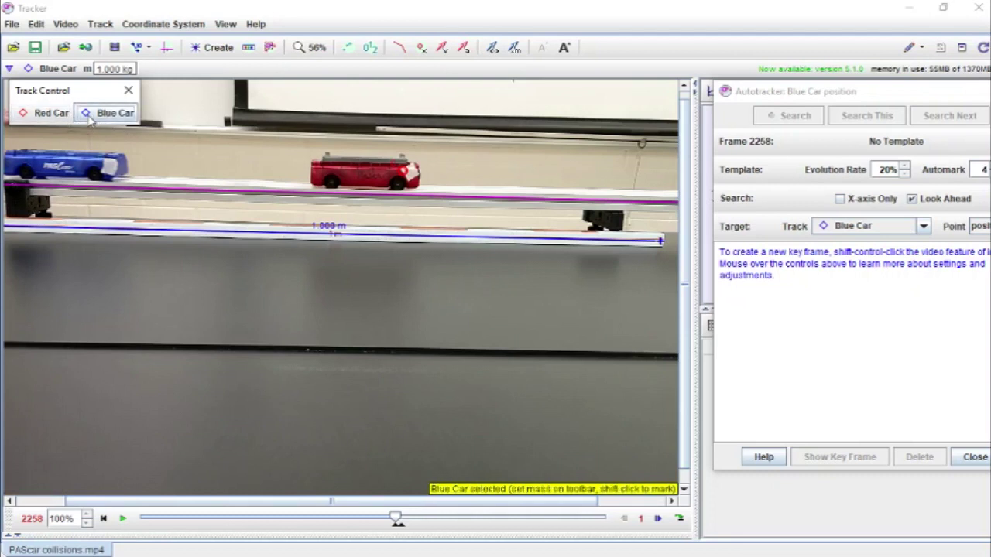
click(91, 116)
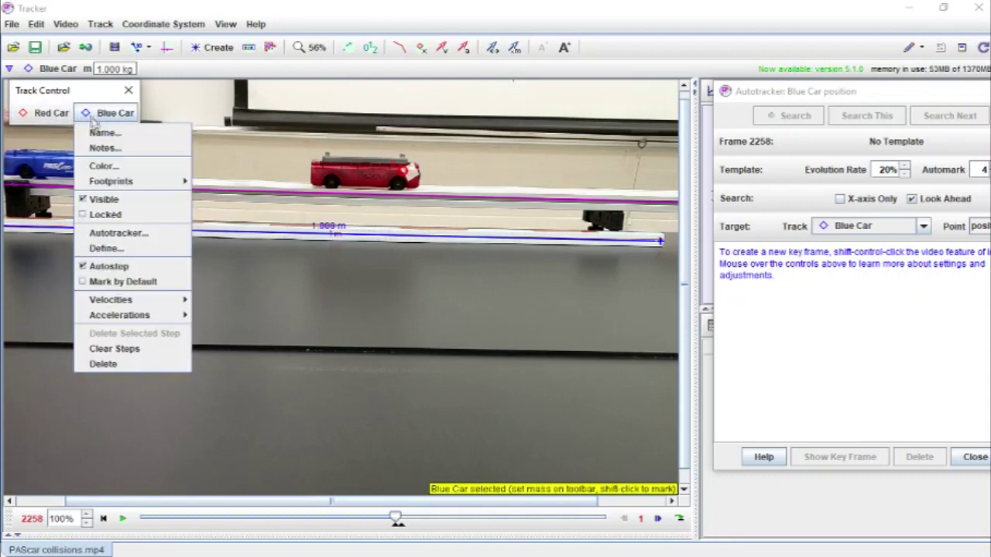
mouse_move(108, 182)
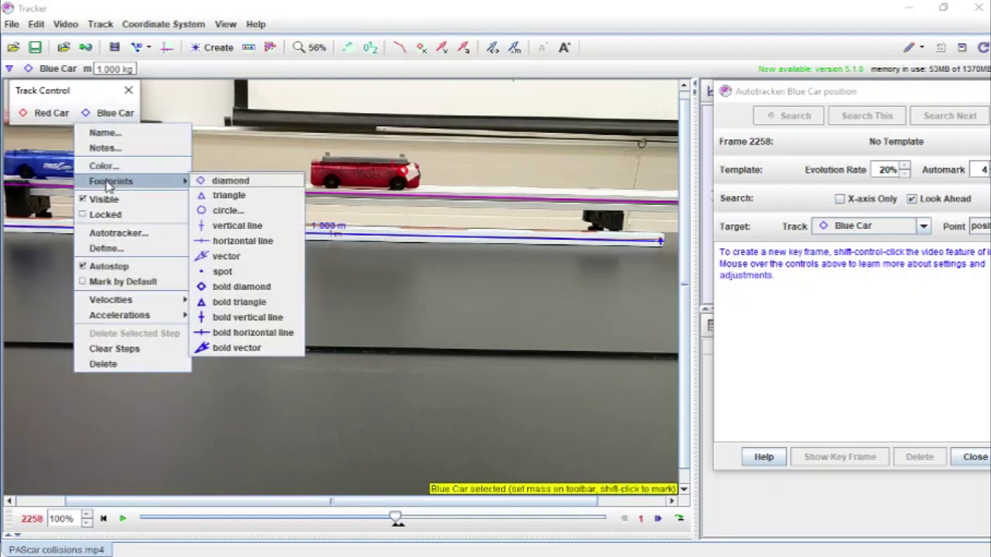
click(225, 210)
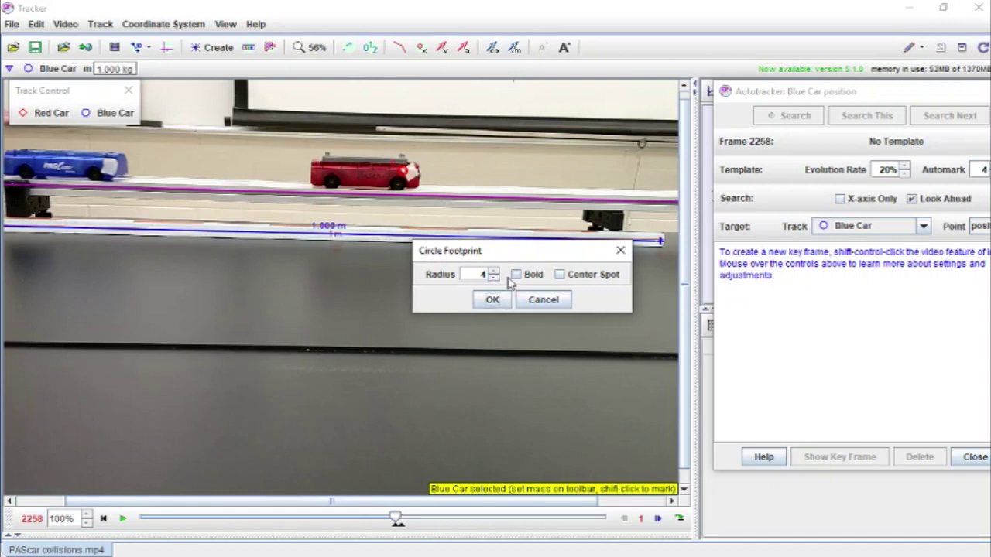
click(483, 275)
key(BackSpace)
click(492, 302)
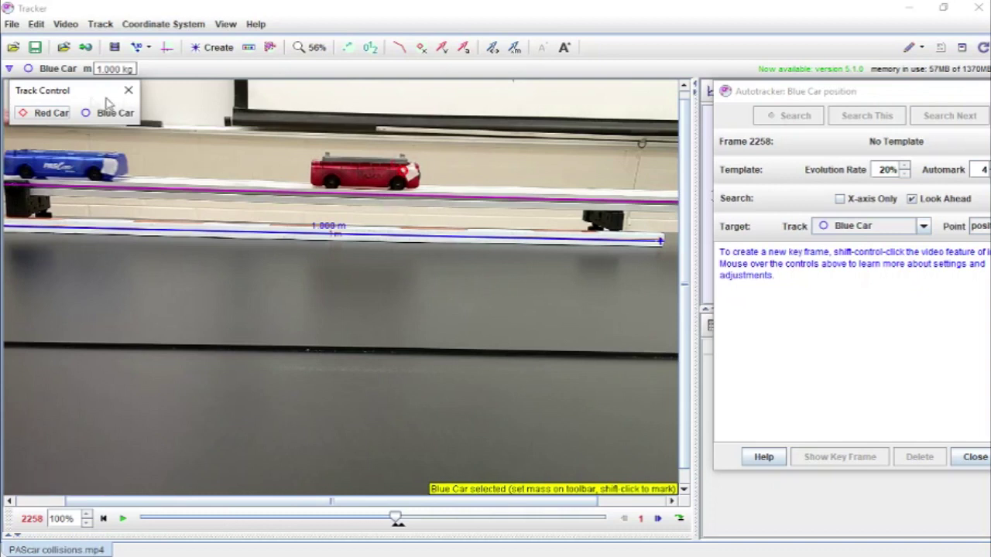
In the Autotracker, mark the blue car's front as the key frame at 2258 and start searching.
click(98, 115)
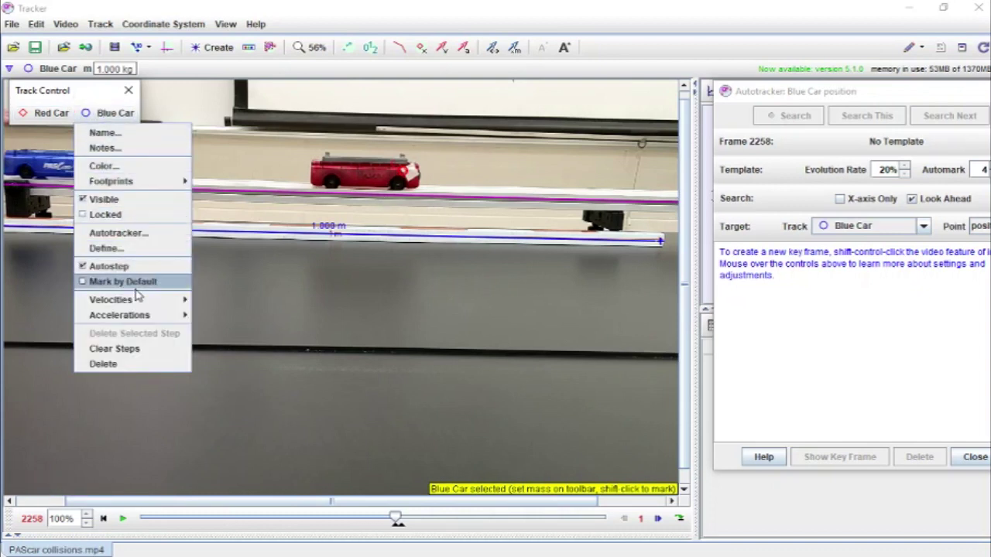
click(124, 233)
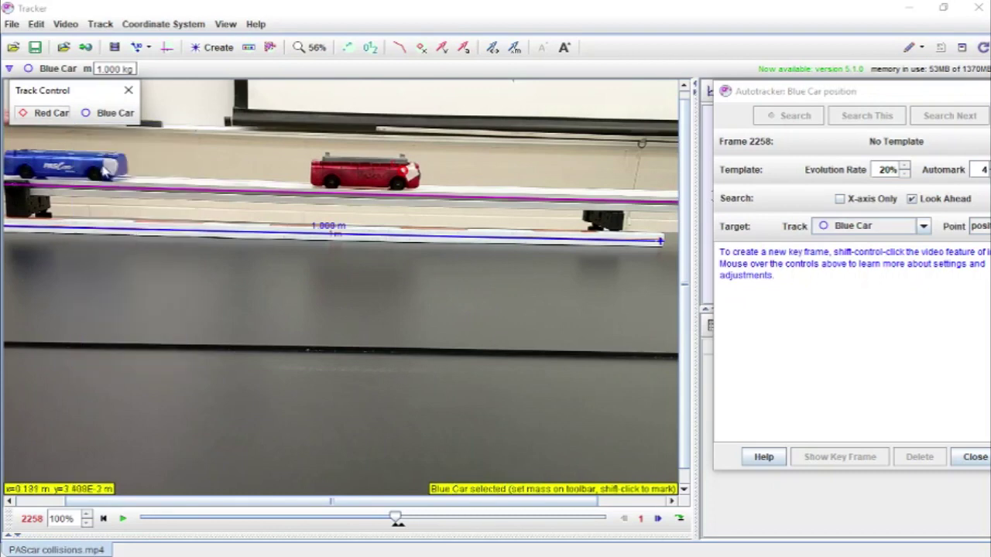
scroll(106, 169, up, 3)
scroll(106, 168, up, 5)
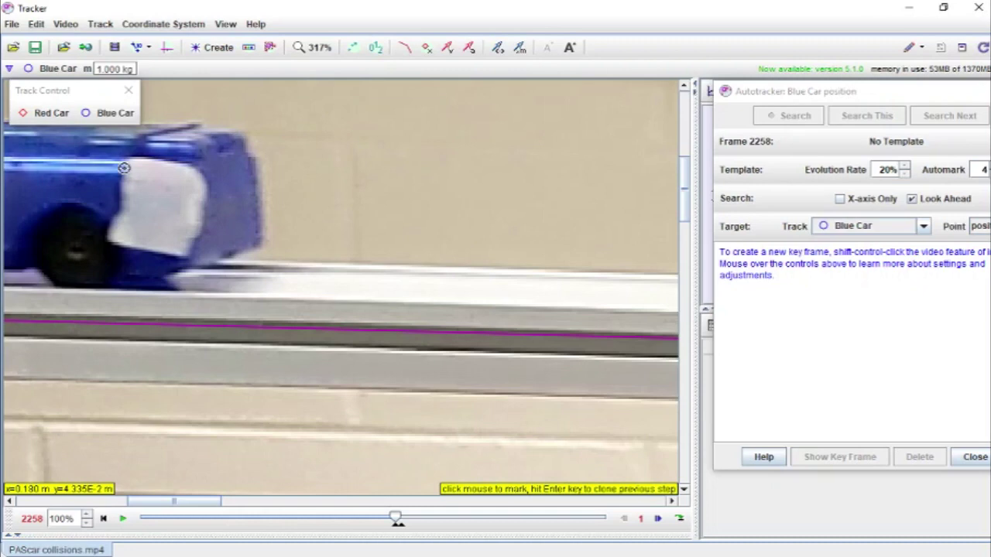
ctrl+shift+click(124, 168)
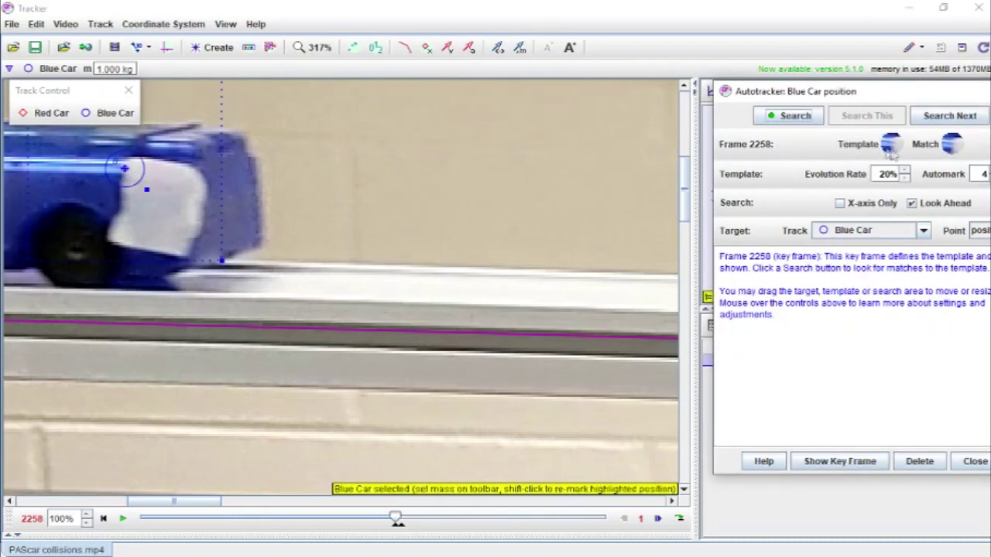
mouse_move(897, 148)
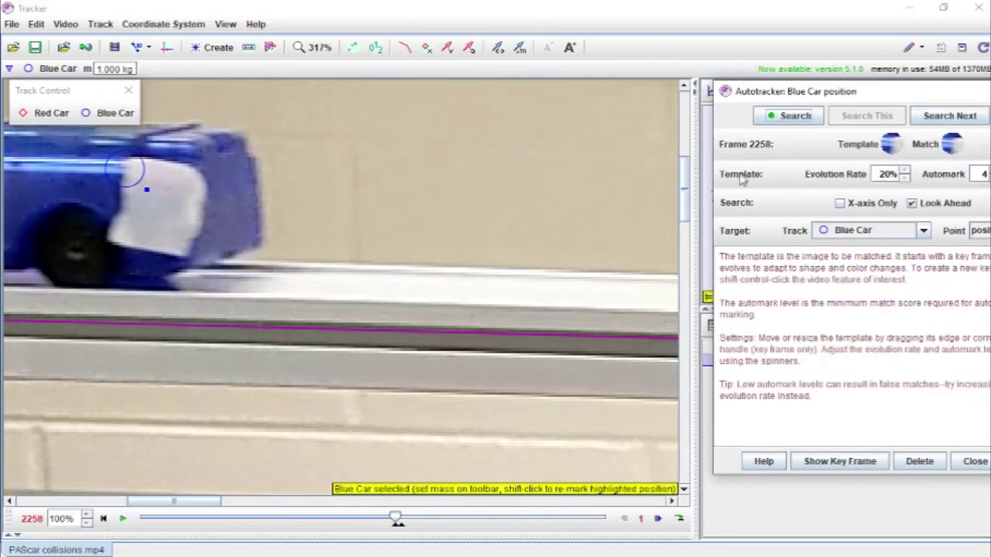
scroll(324, 243, down, 4)
scroll(324, 243, down, 4)
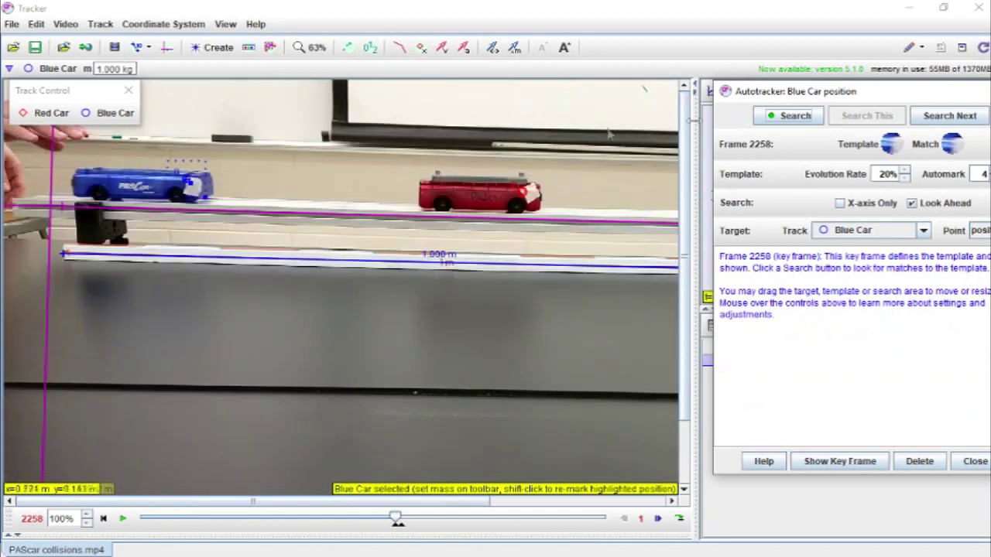
click(795, 116)
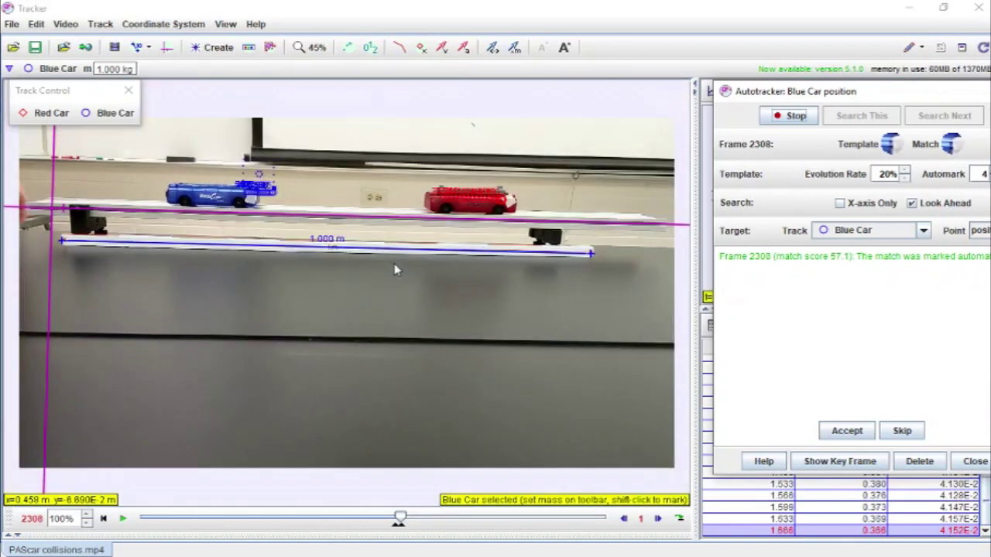
Let the Blue Car autotracking run until it stops at frame 2314.
scroll(394, 267, down, 3)
scroll(398, 248, up, 2)
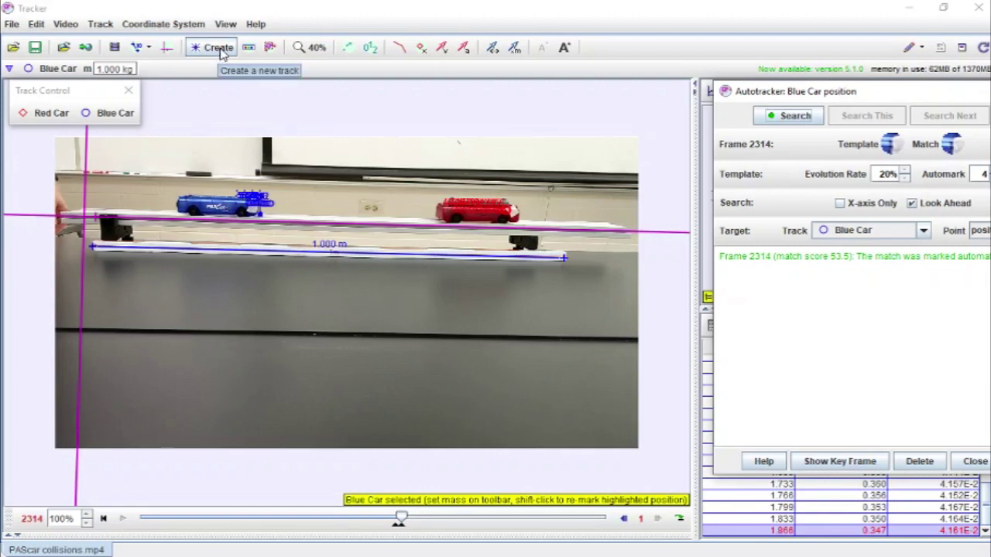
Return to frame 2258 and close the Autotracker to reveal Blue Car's x-versus-t plot.
click(219, 49)
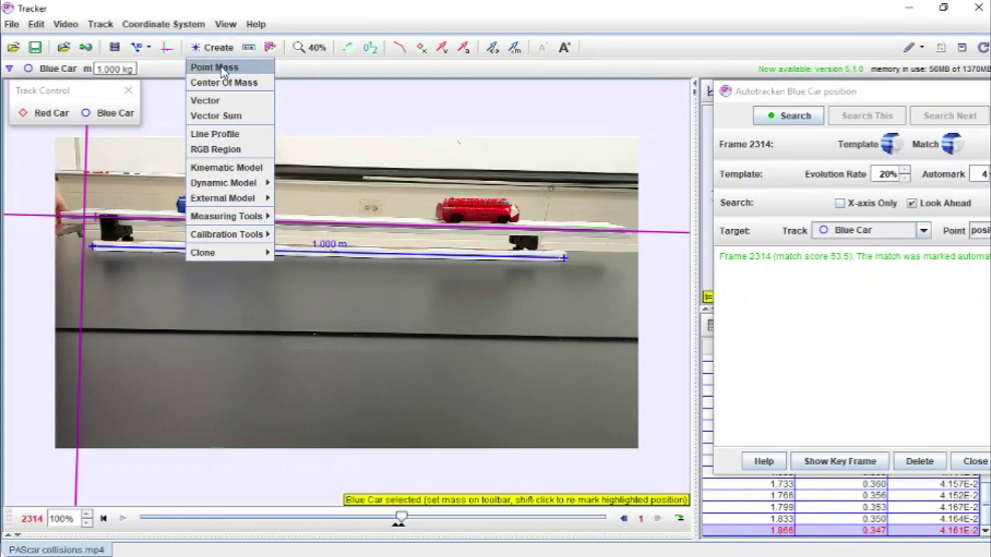
click(220, 6)
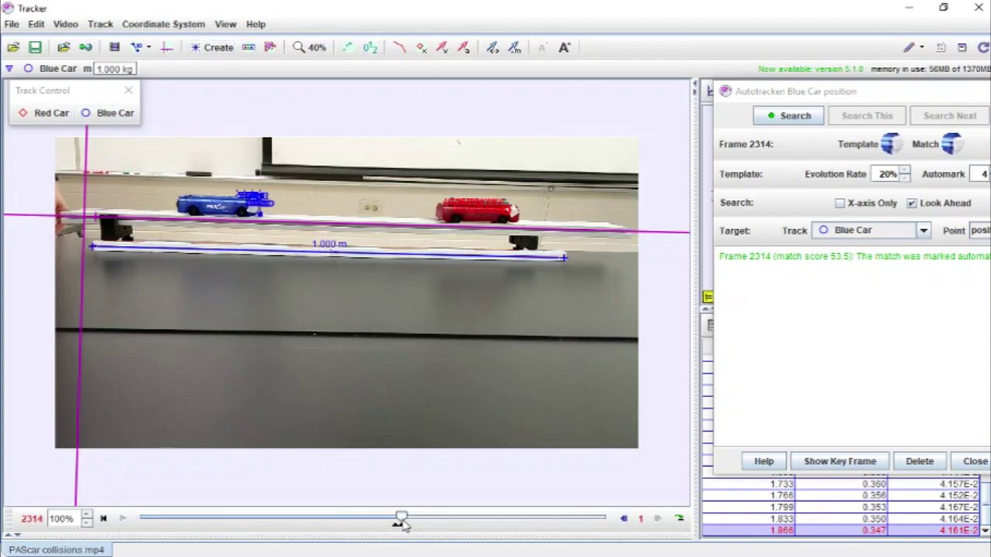
drag(399, 524, 391, 523)
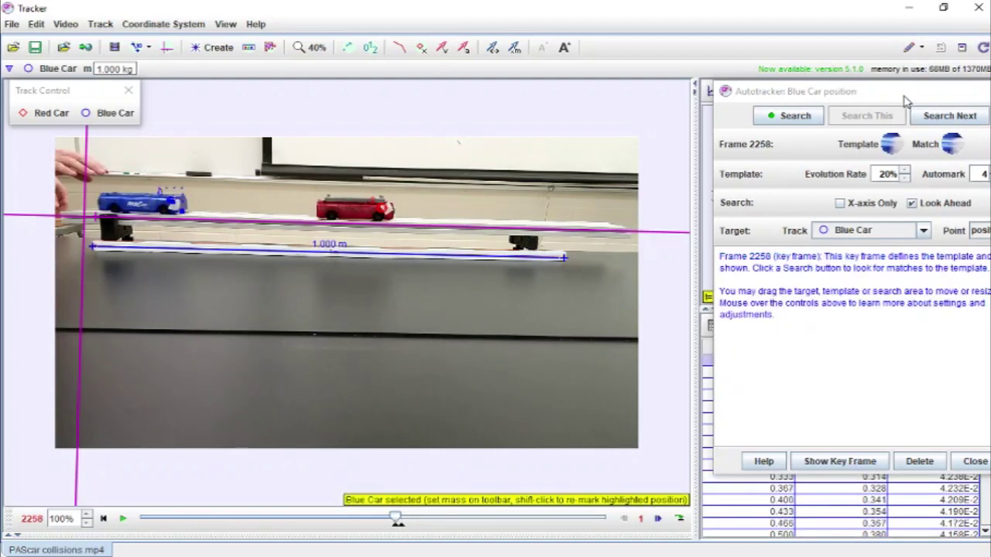
drag(904, 97, 702, 94)
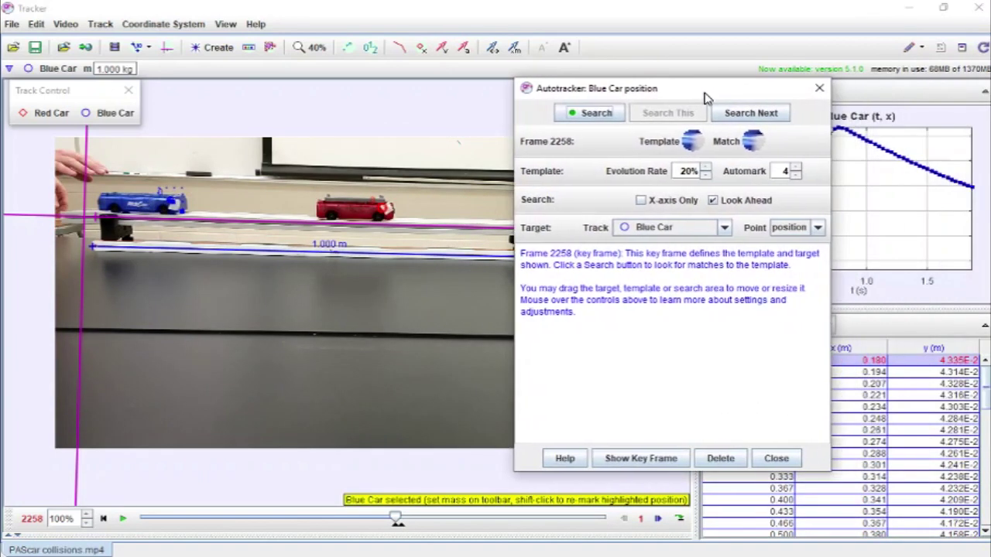
click(819, 91)
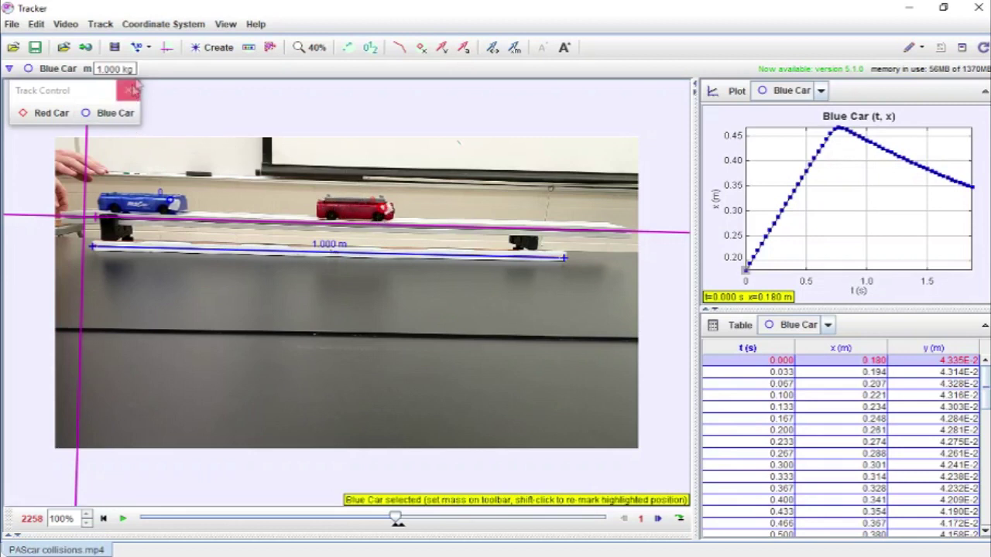
Set the Red Car's mass parameter m to 0.5 kg in the Data Builder.
click(42, 117)
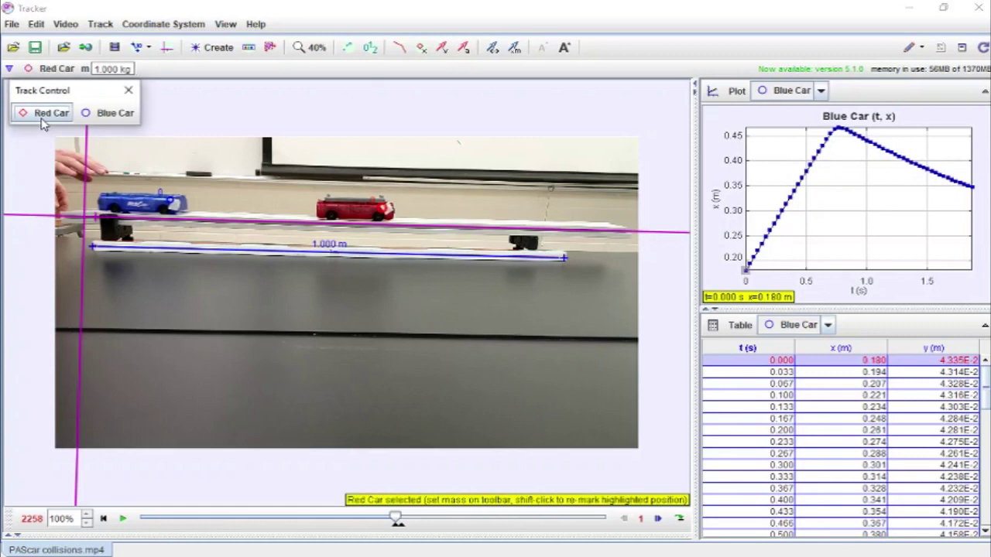
click(44, 117)
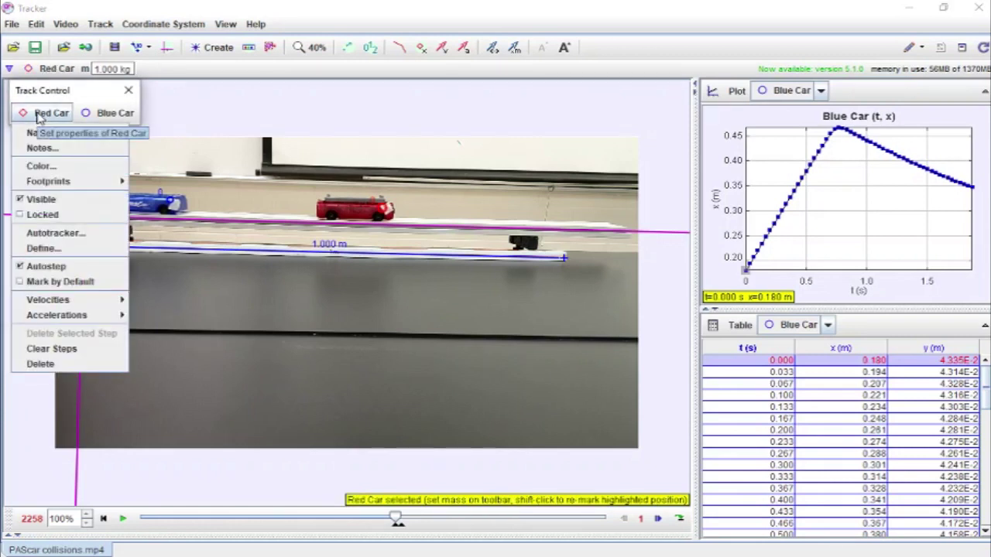
click(42, 249)
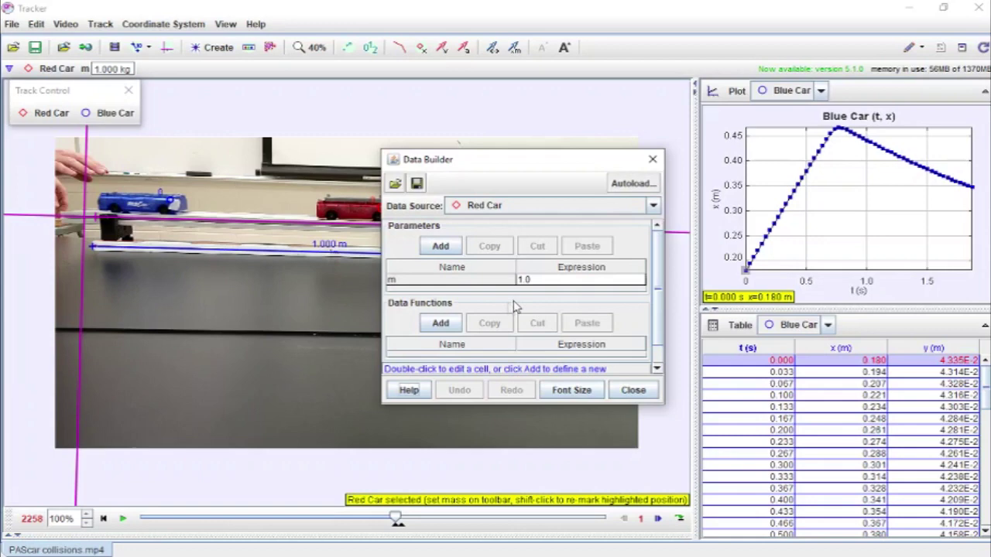
click(533, 283)
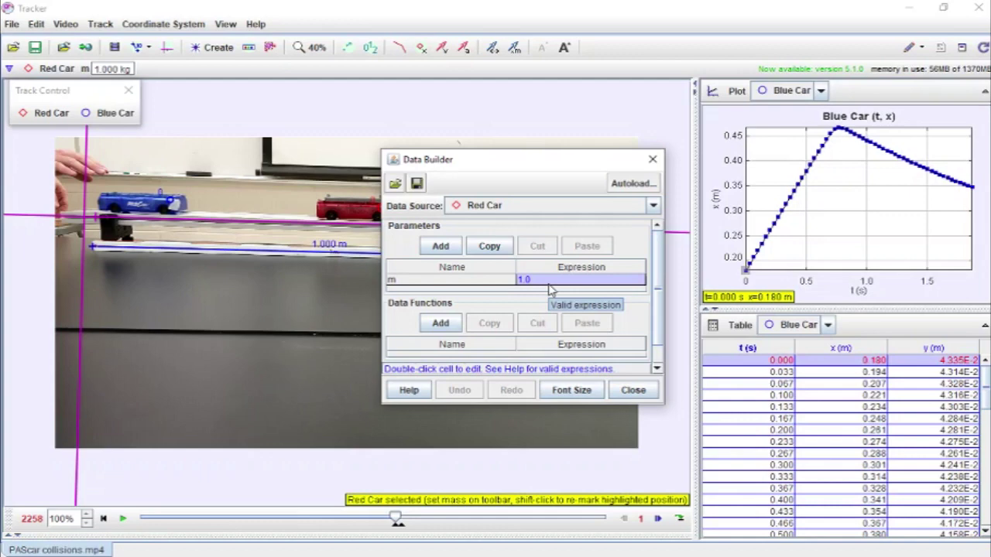
double_click(550, 283)
text(0)
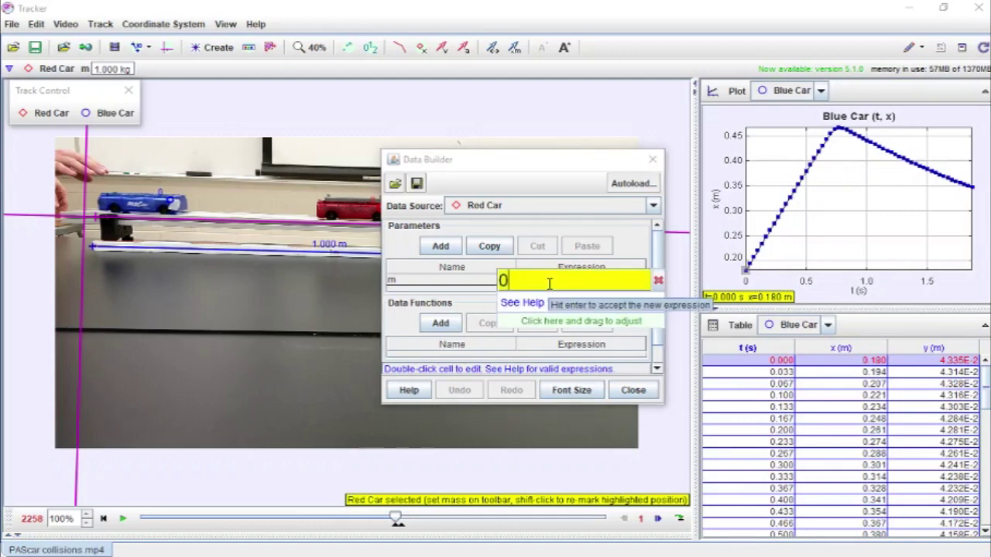
text(.25)
key(BackSpace)
key(BackSpace)
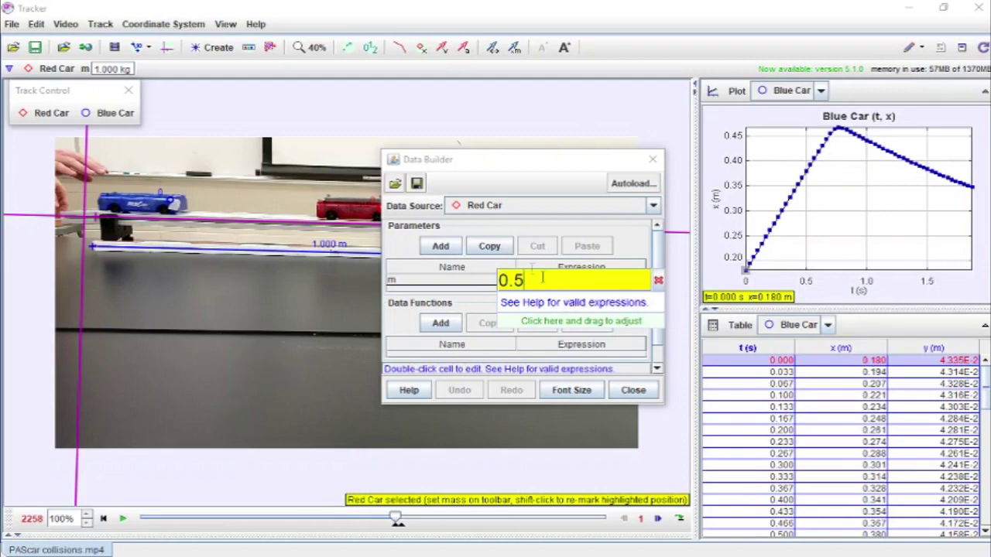
key(Return)
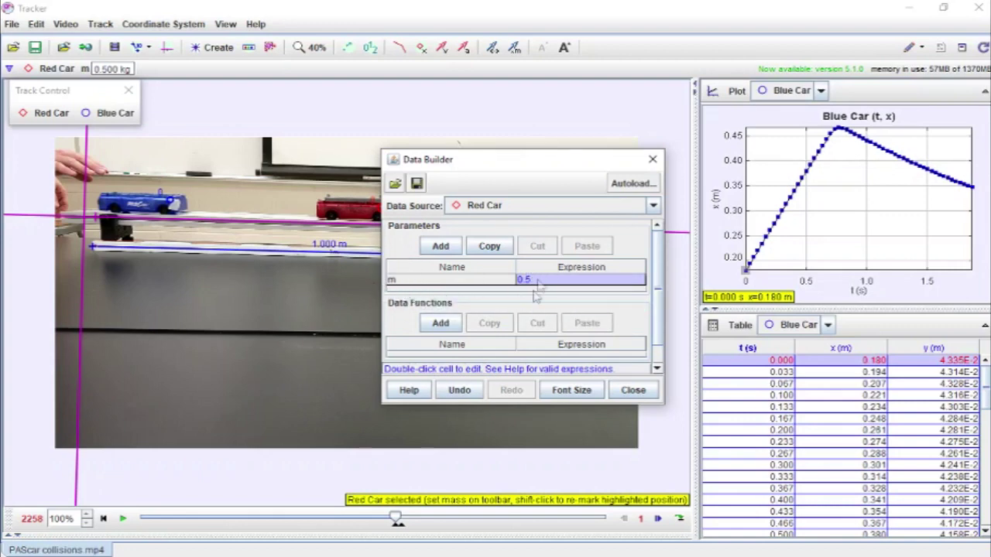
Set the Blue Car's mass to 0.25 kg, recheck Red Car, and close the Data Builder.
click(653, 205)
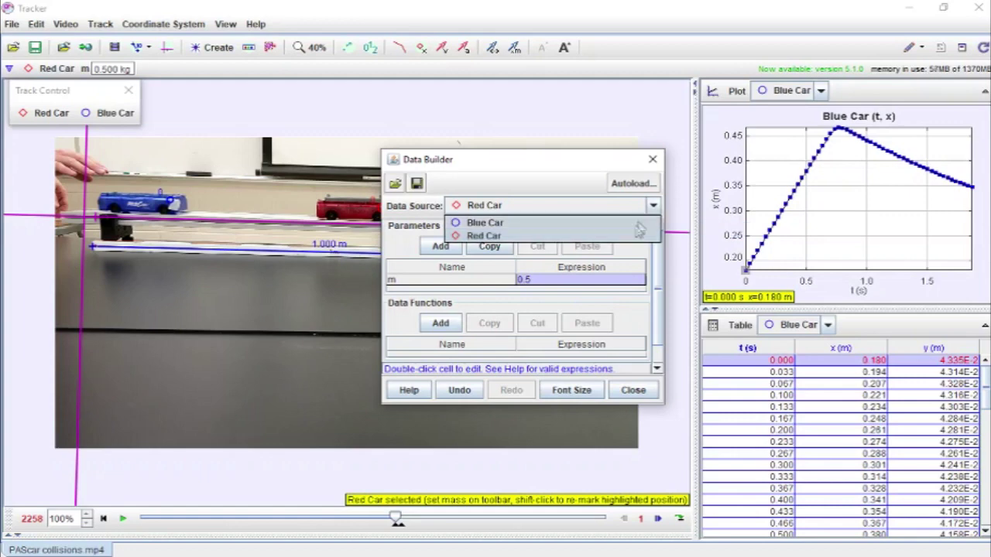
click(639, 223)
double_click(548, 280)
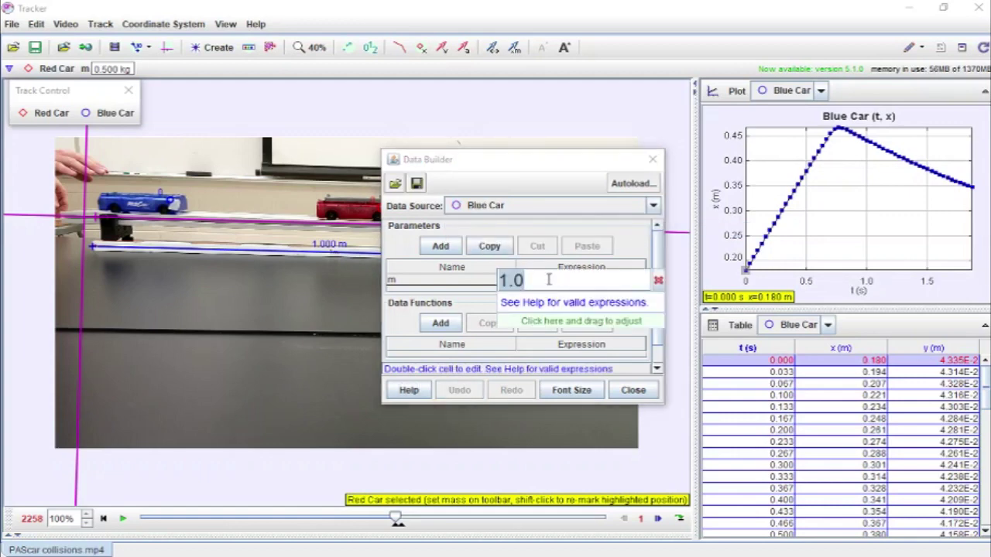
text(0.25)
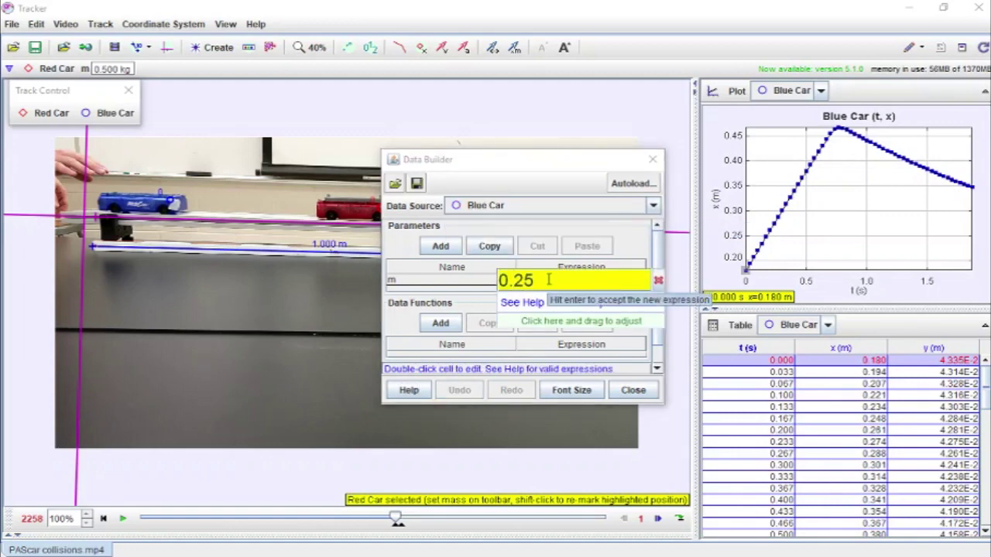
key(Return)
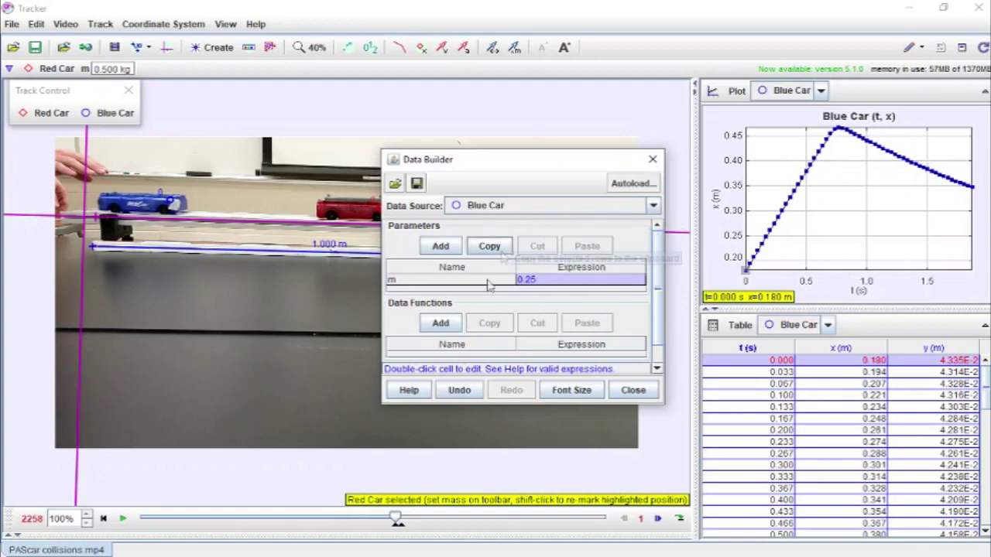
click(654, 205)
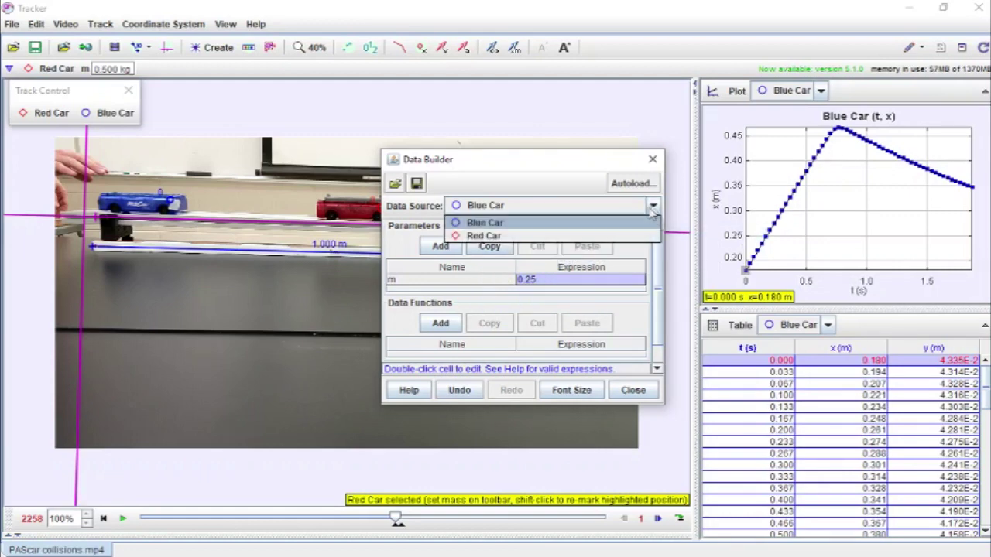
click(617, 236)
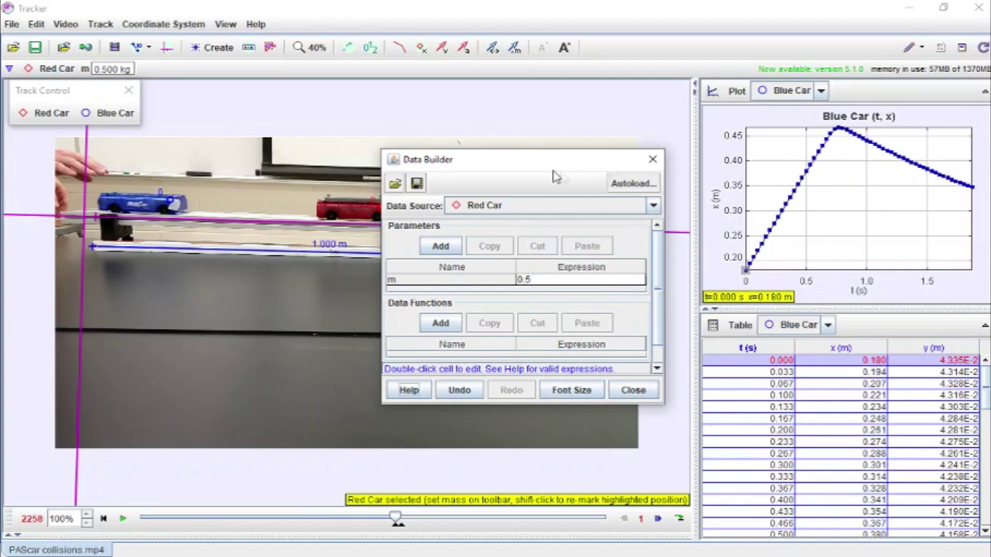
click(653, 160)
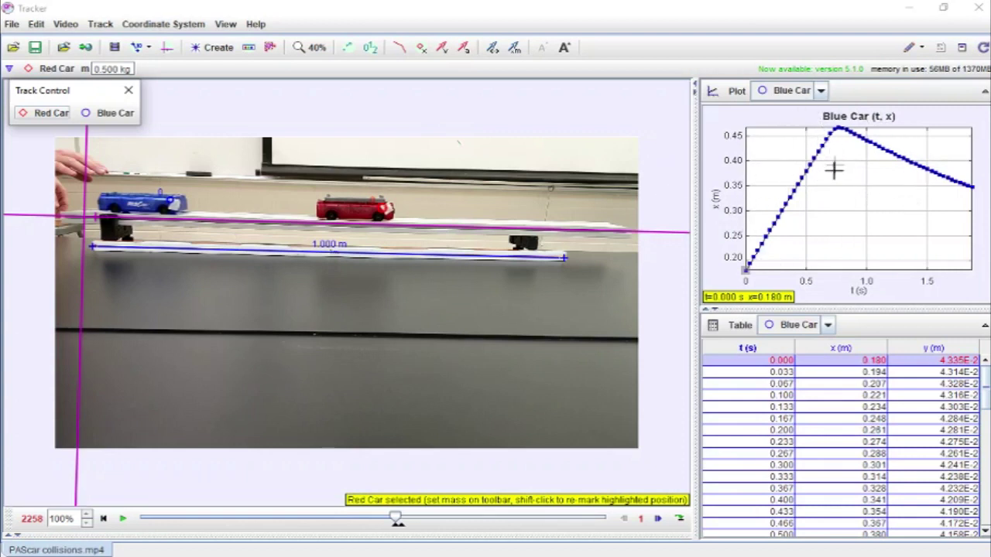
Plot Red Car's x versus t, then switch back to Blue Car's plot.
click(820, 91)
click(790, 109)
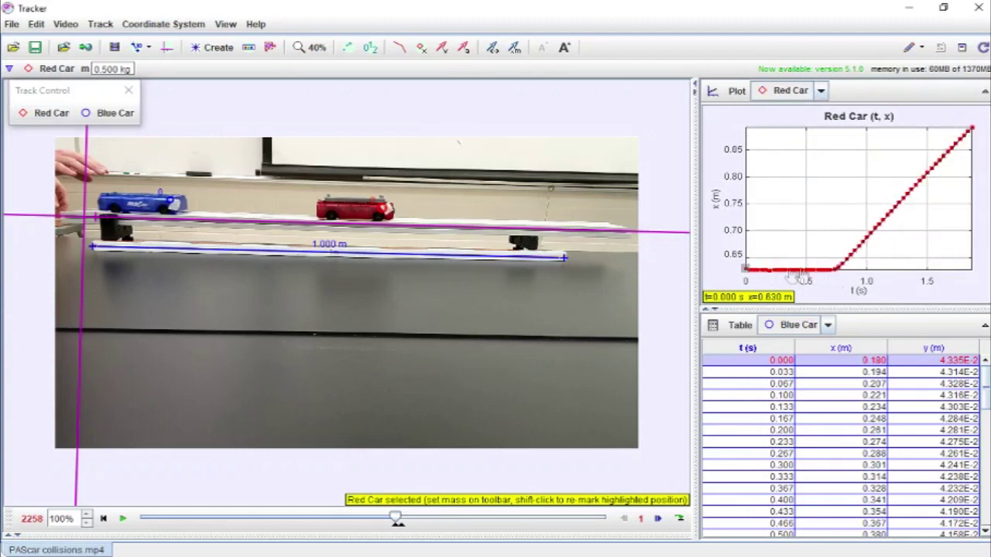
click(820, 92)
click(801, 122)
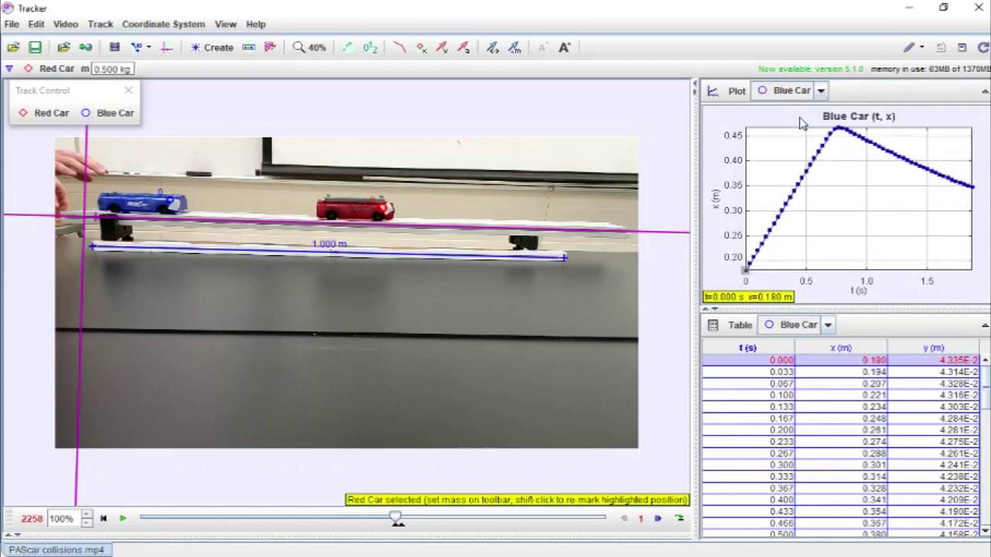
right_click(847, 203)
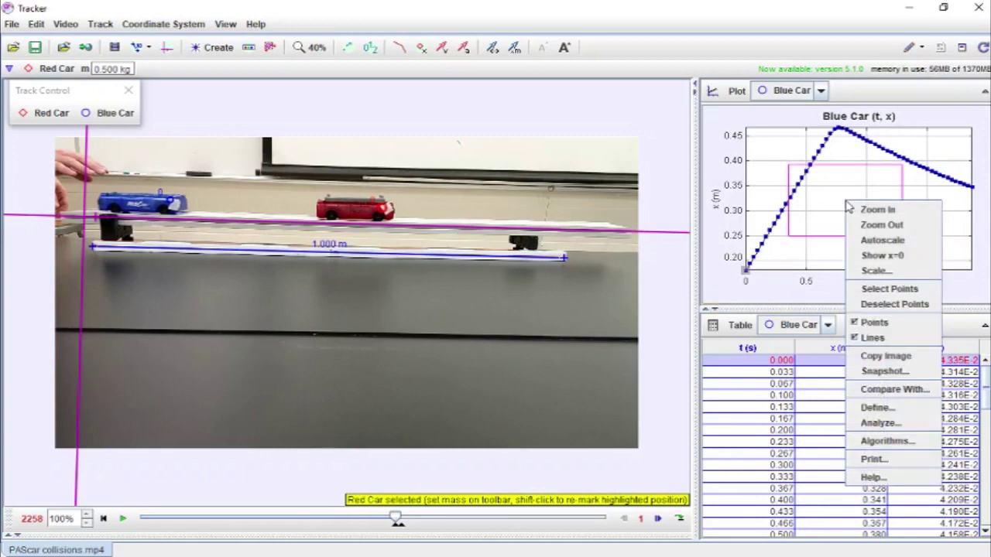
Compare the Blue Car x-versus-t plot with Red Car so both cars appear.
click(887, 393)
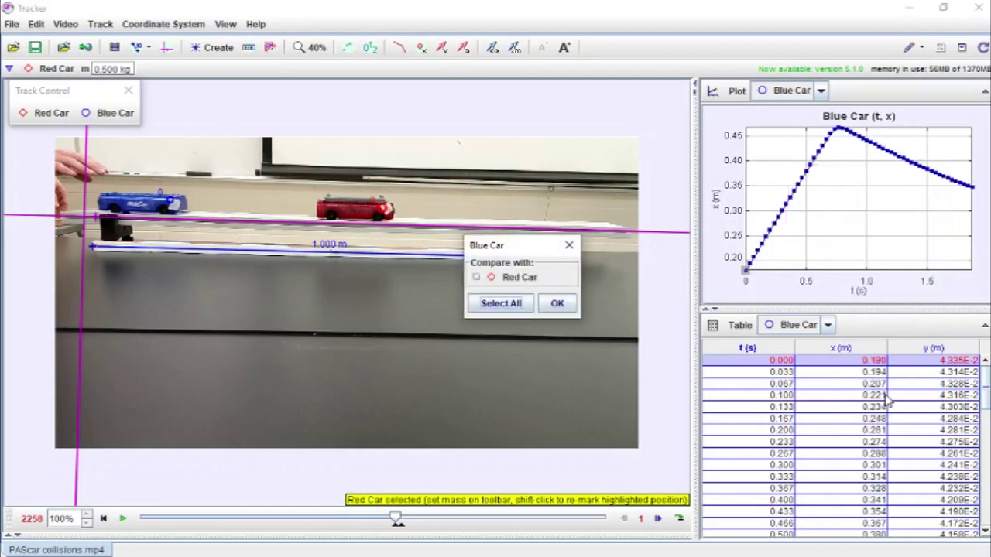
click(476, 278)
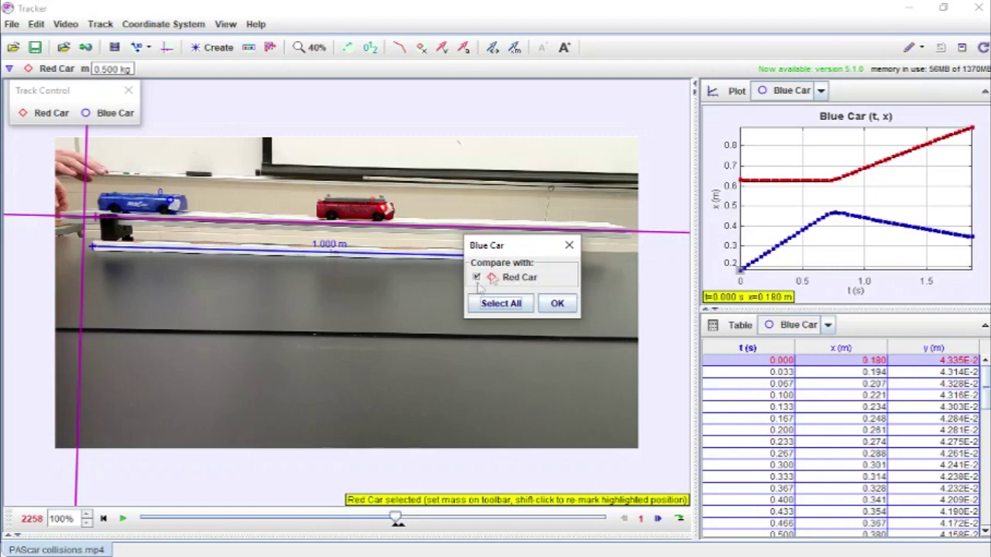
click(558, 302)
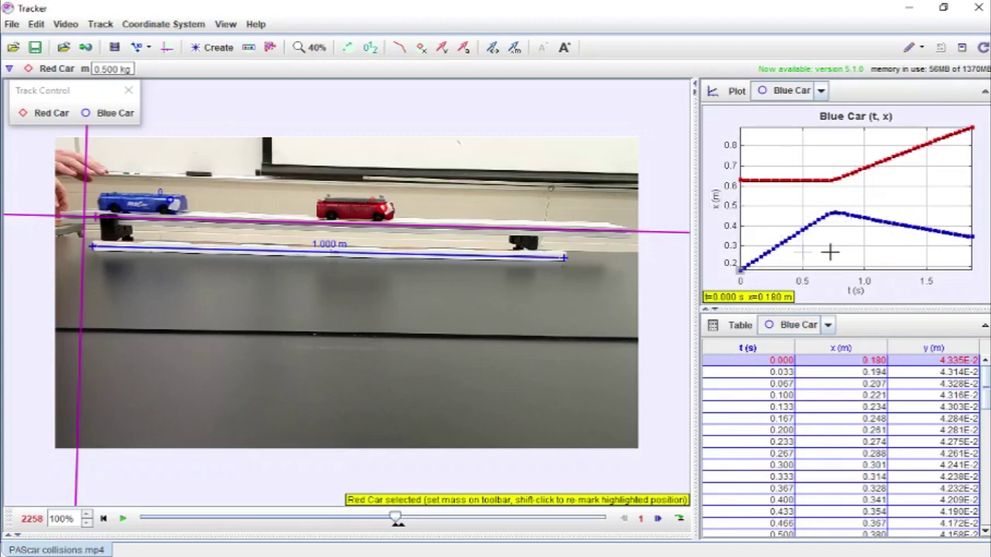
click(716, 199)
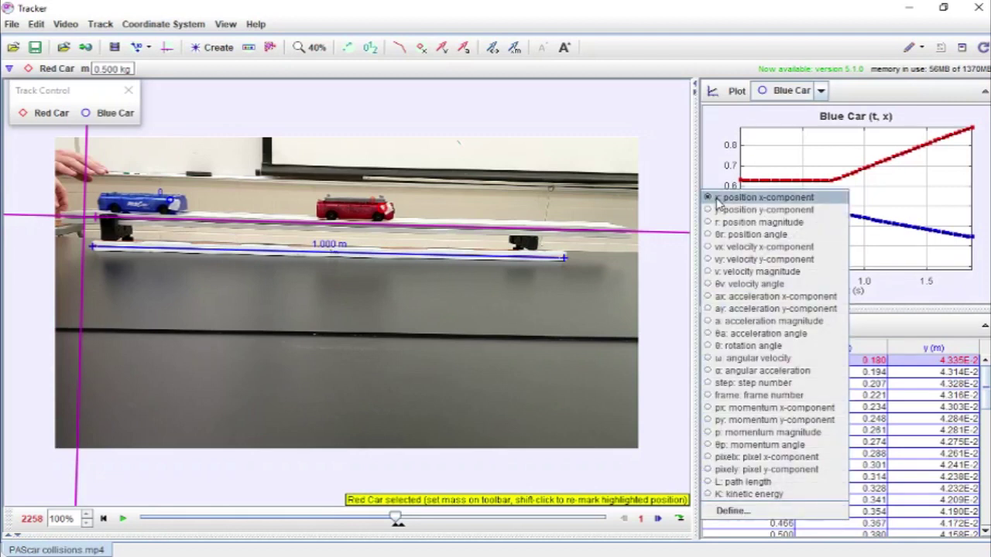
Change the comparison plot's vertical axis to vx, the x-velocity.
click(710, 247)
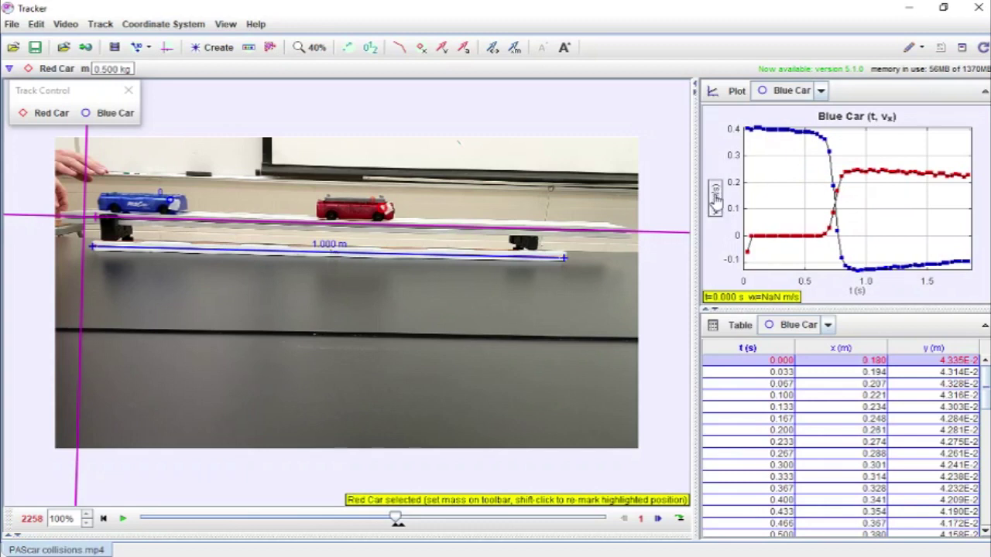
click(715, 199)
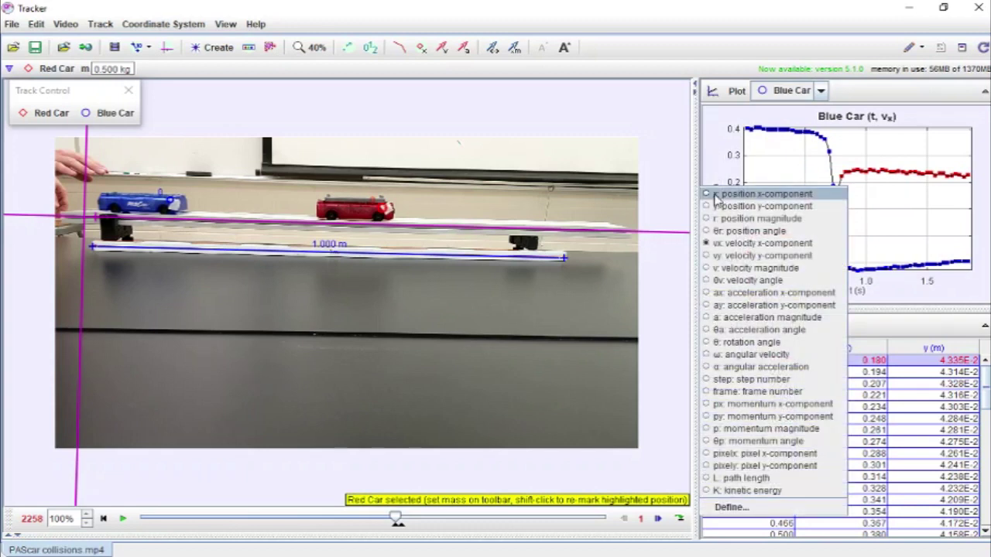
Plot x-momentum px against time, then play and pause the collision video.
click(709, 406)
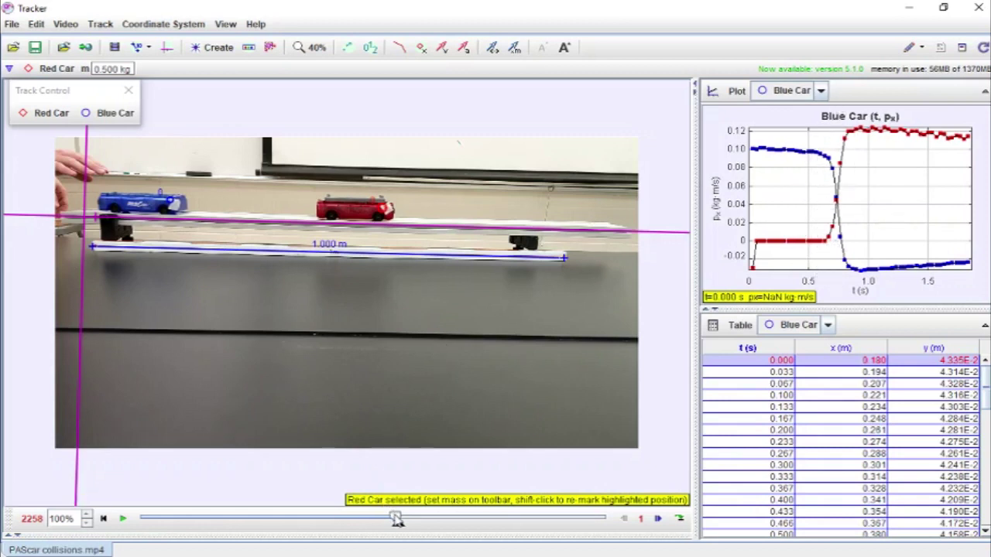
click(122, 518)
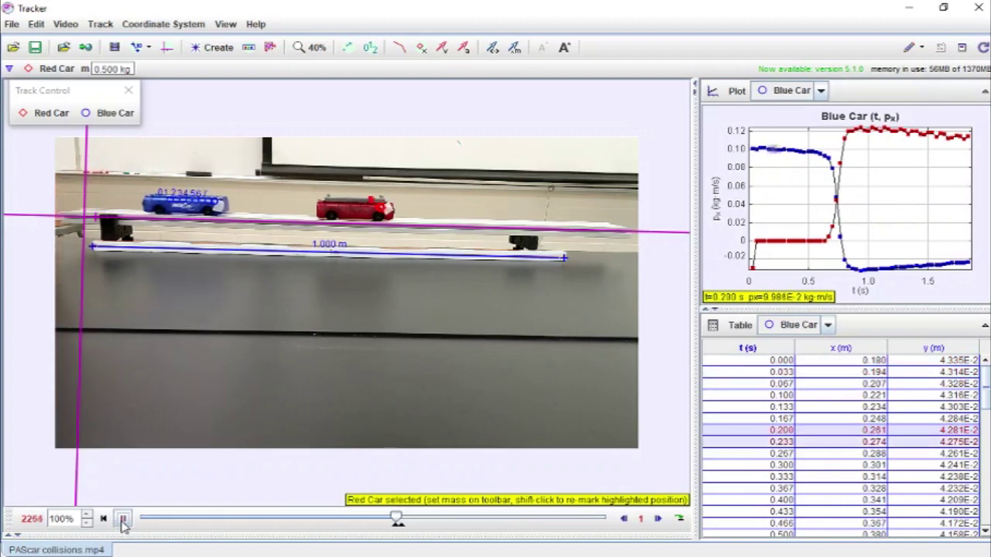
click(122, 520)
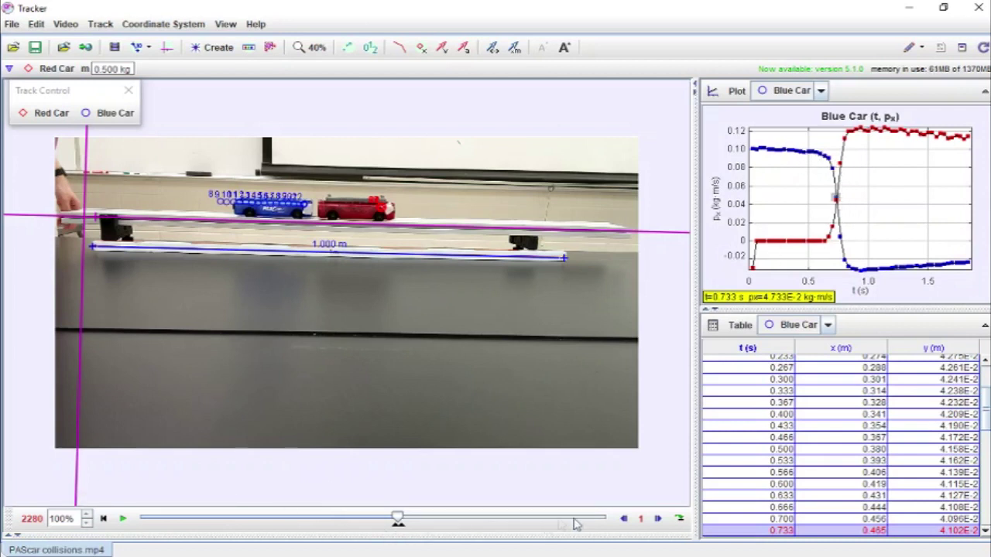
Step forward seven frames through the collision, then return to t = 0.233 s.
click(658, 519)
click(657, 519)
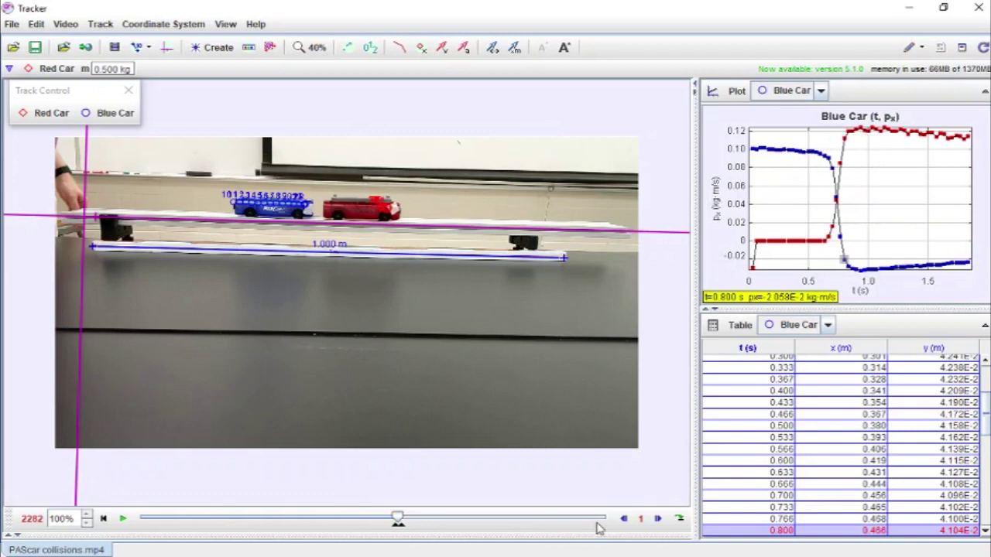
click(658, 518)
click(658, 519)
click(658, 518)
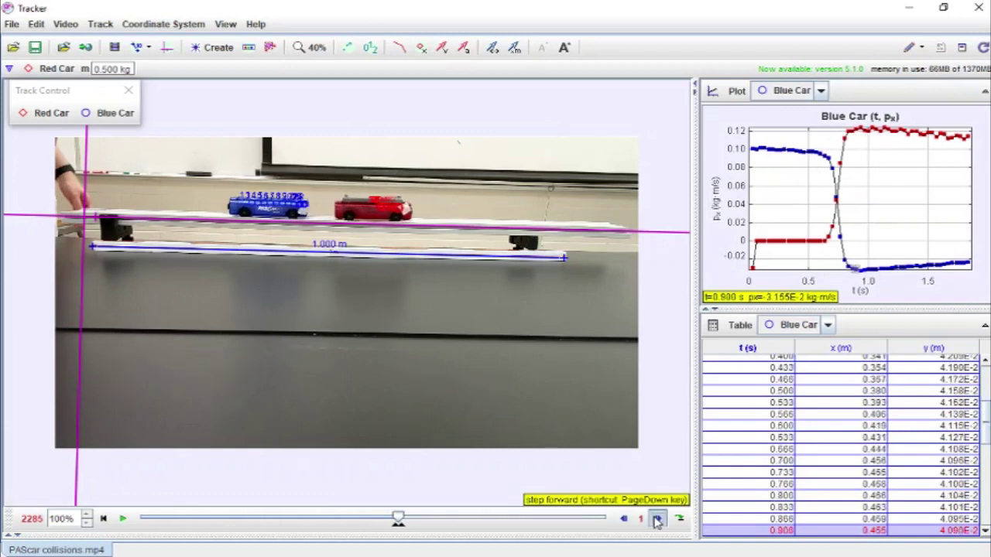
click(658, 518)
click(658, 518)
click(658, 519)
click(658, 519)
click(658, 518)
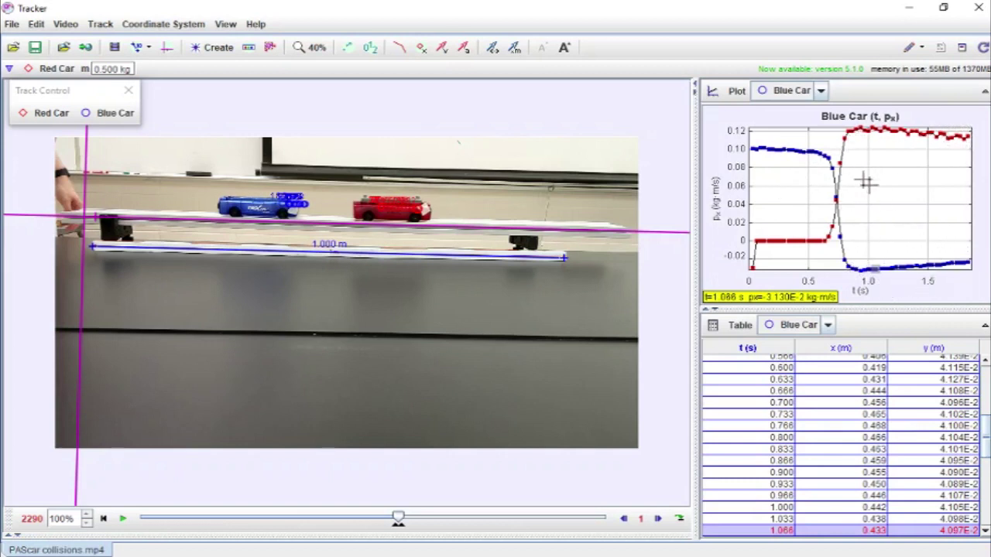
click(856, 180)
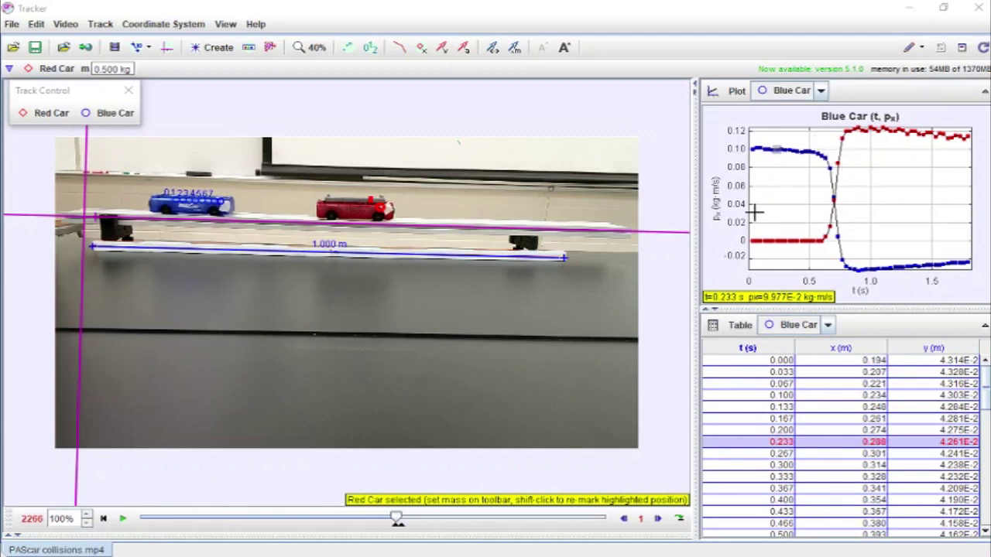
click(714, 203)
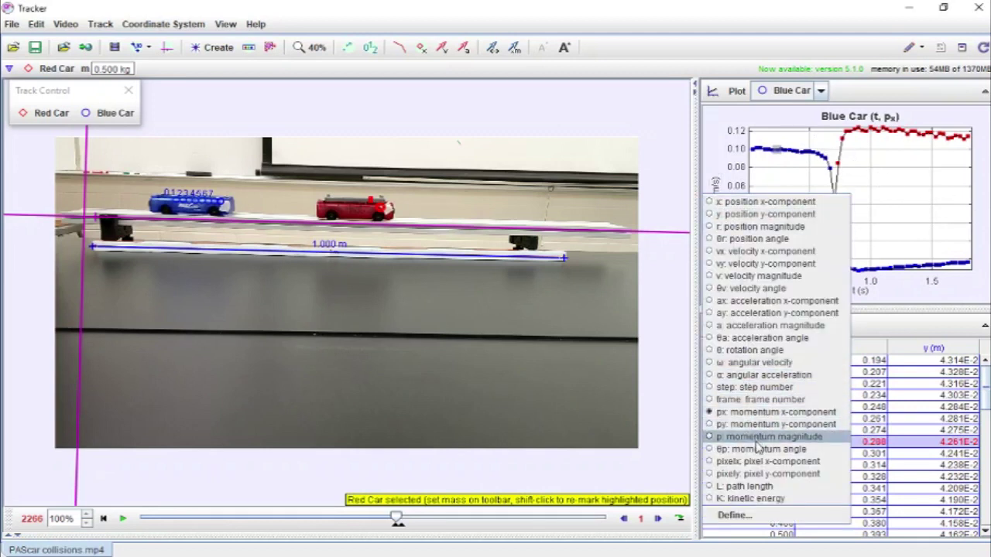
click(751, 498)
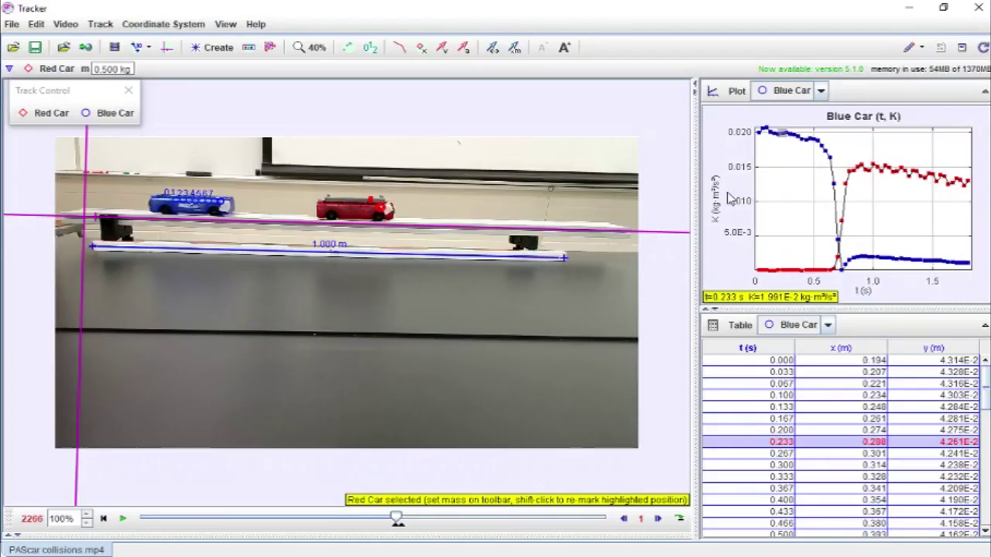
click(715, 189)
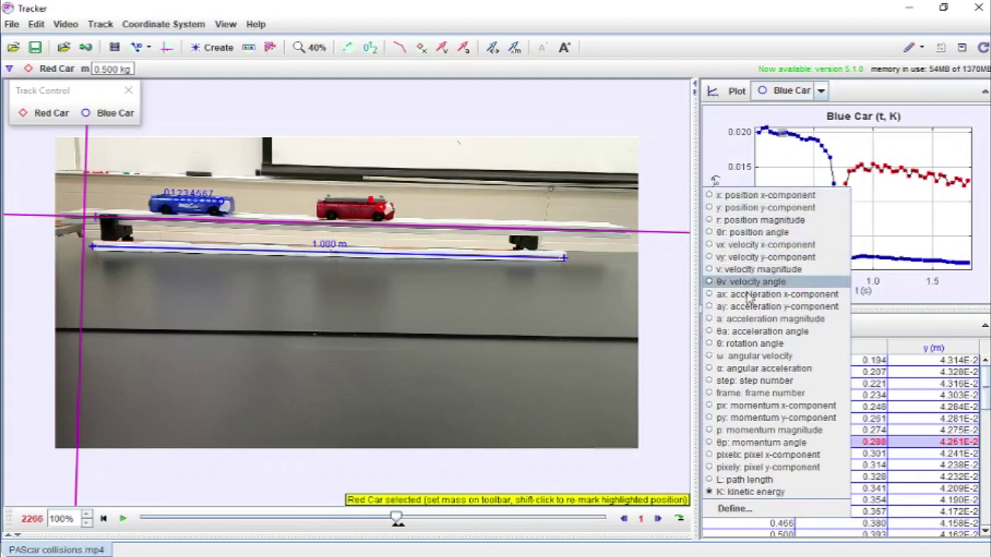
click(755, 244)
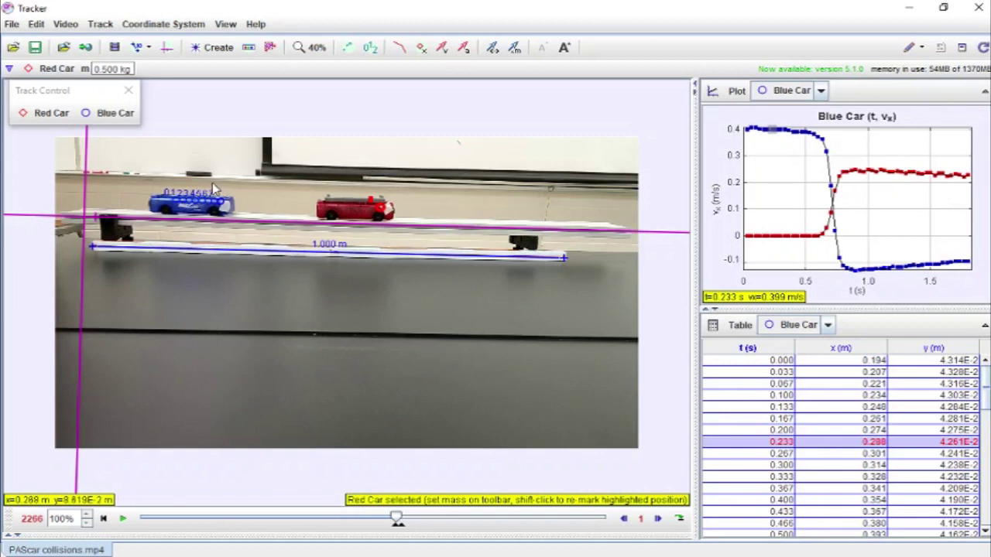
Create centre-of-mass track cm A from Red Car and Blue Car, totalling 0.750 kg.
click(218, 50)
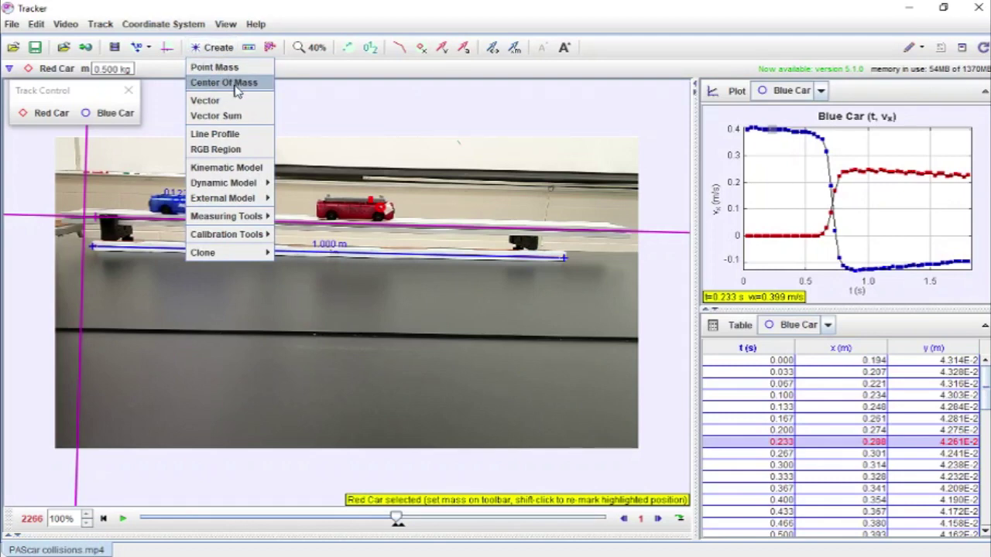
click(236, 85)
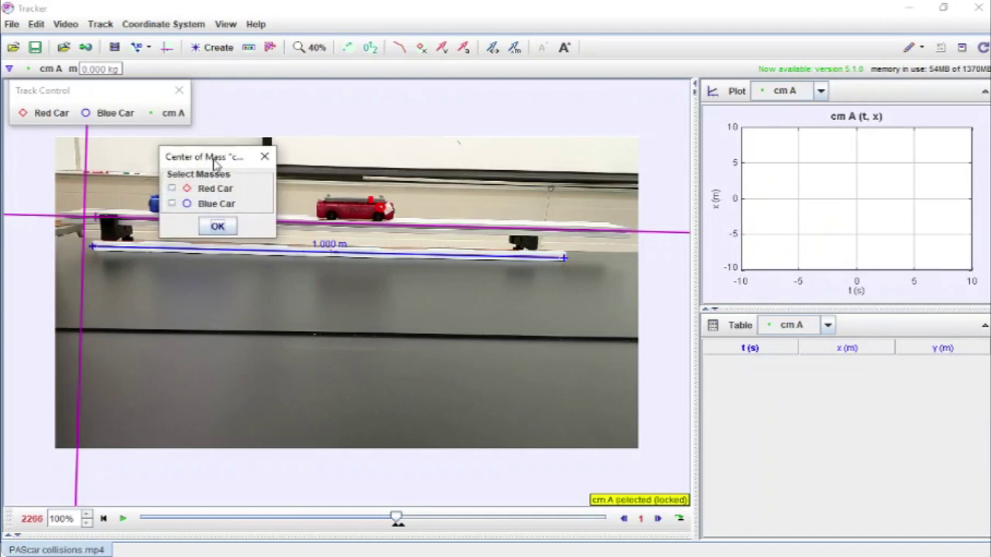
drag(213, 161, 151, 251)
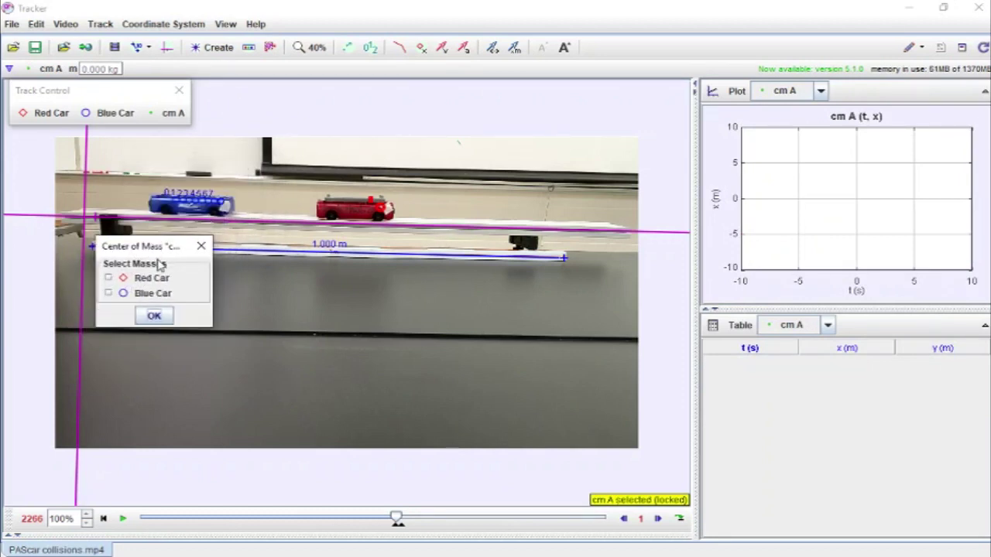
click(109, 279)
click(109, 294)
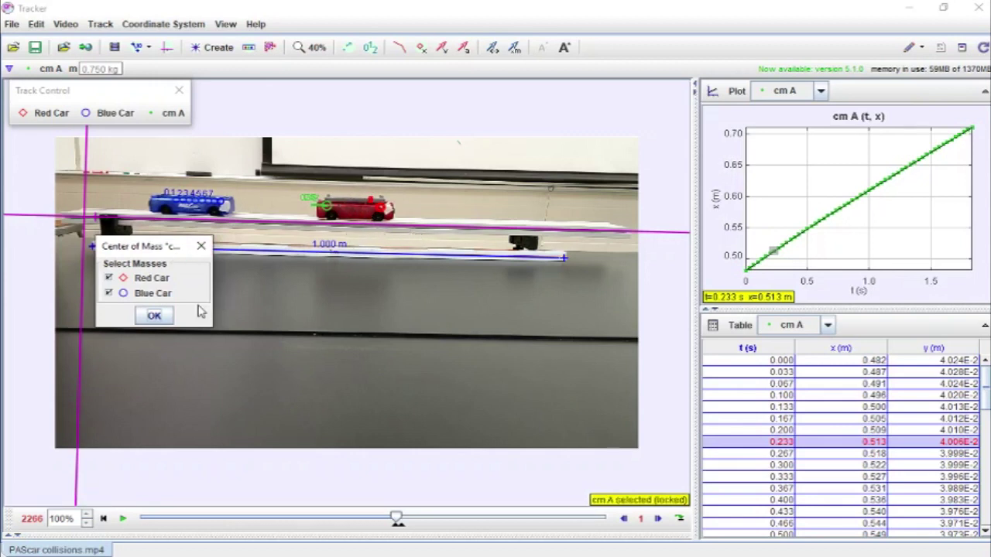
click(154, 315)
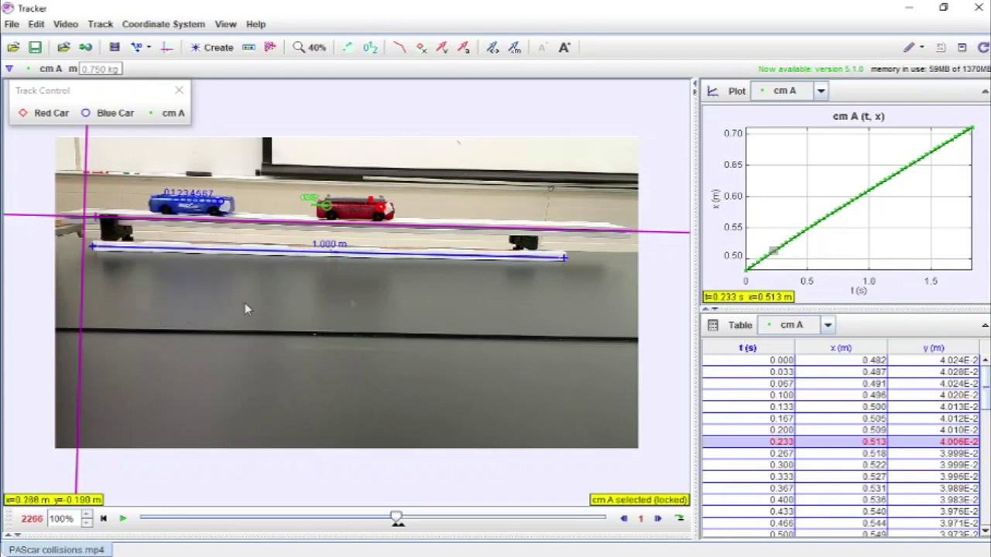
mouse_move(739, 280)
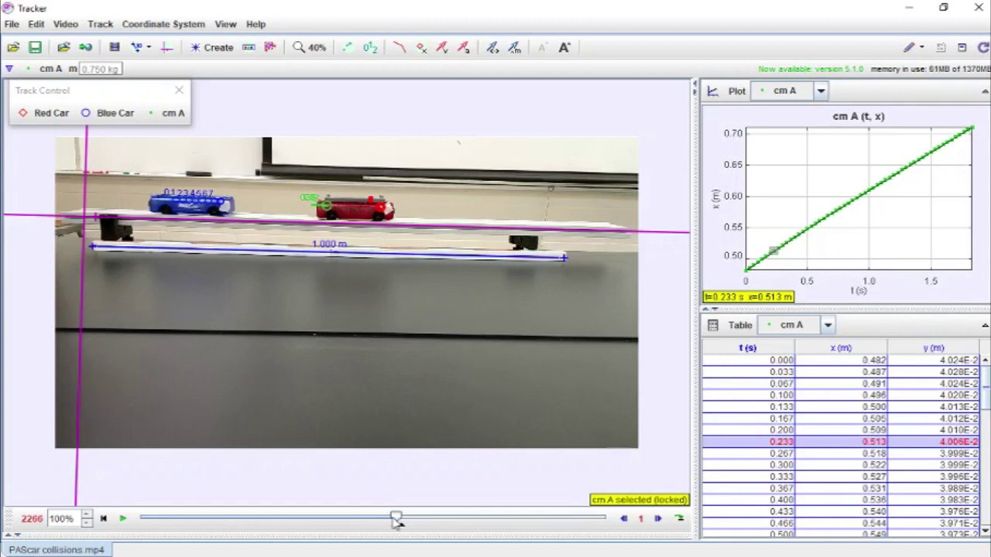
Rewind and play the collision to its end, watching cm A move from x = 0.482 m to 0.711 m.
drag(394, 519, 393, 518)
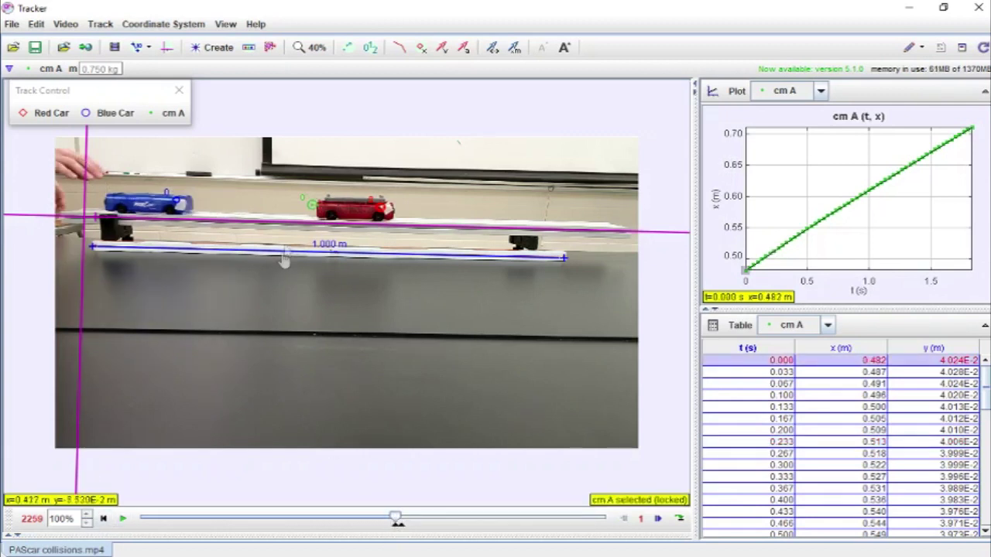
click(122, 519)
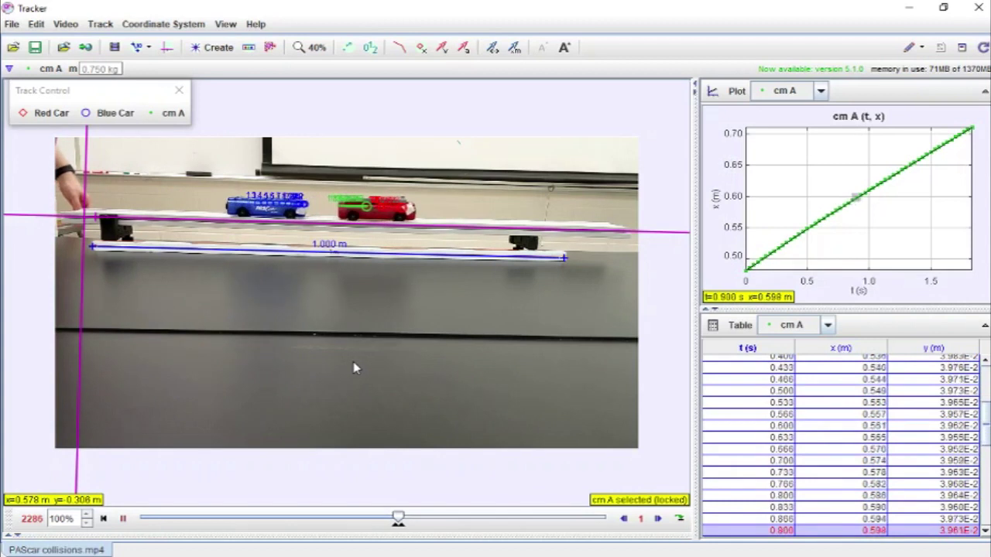
drag(353, 362, 394, 373)
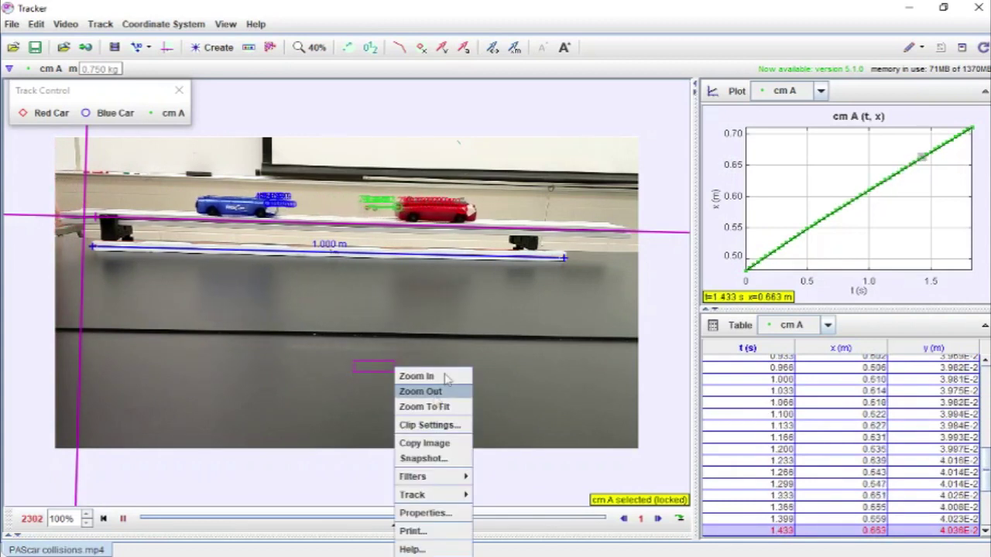
click(519, 343)
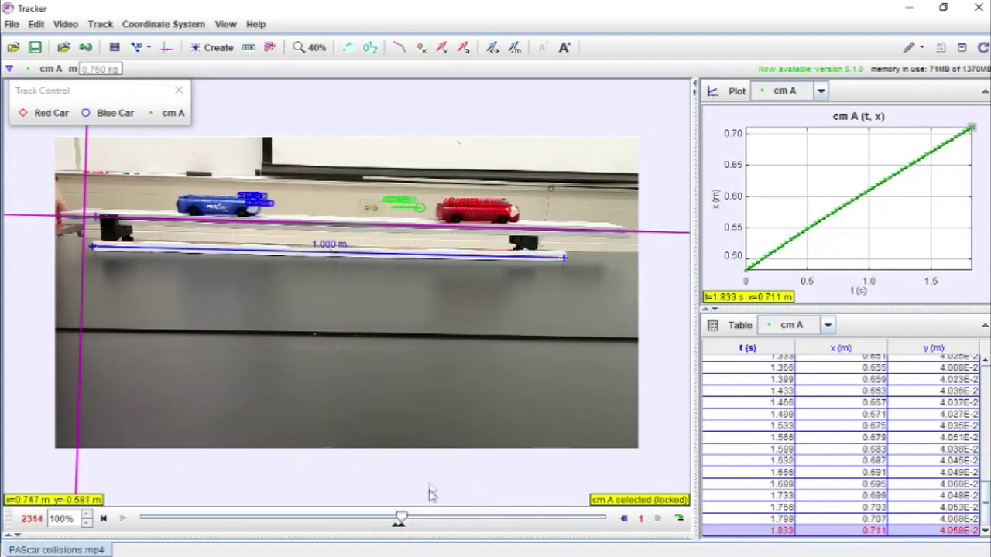
drag(397, 518, 387, 517)
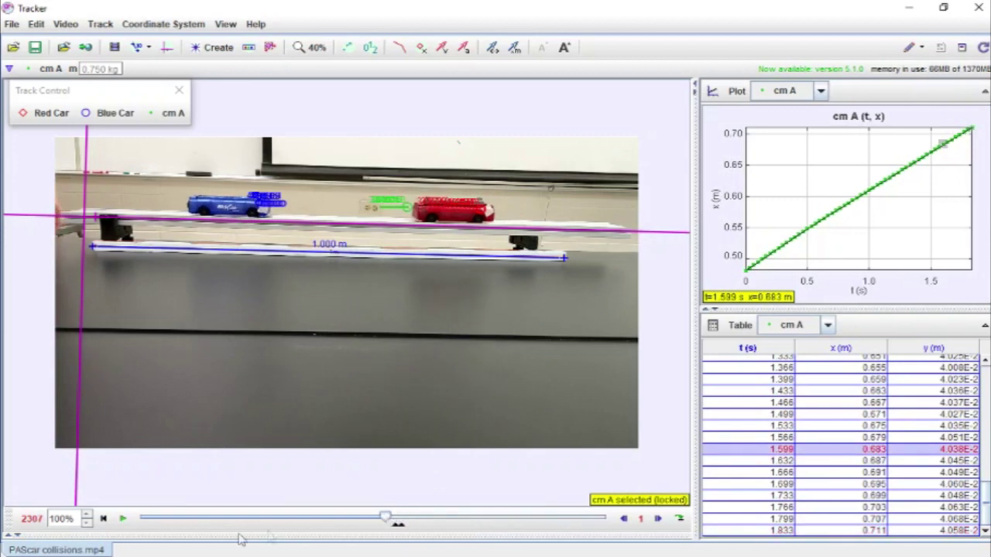
click(123, 518)
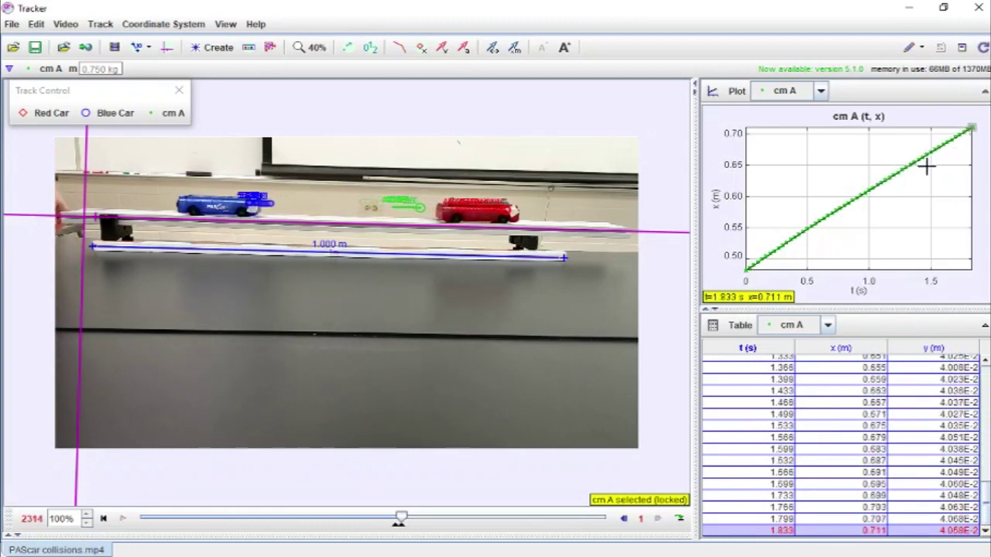
click(156, 116)
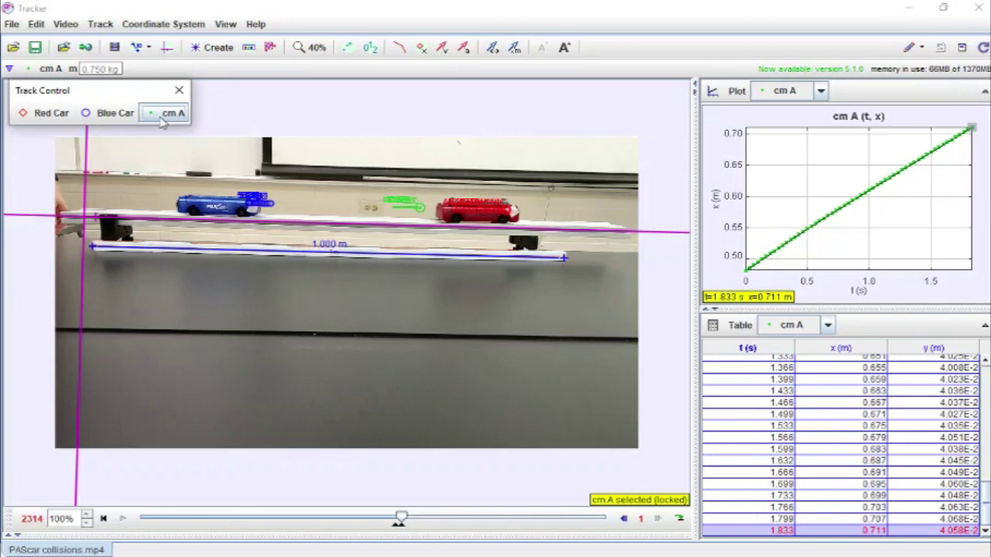
Rename the centre-of-mass track from cm A to 'COM for Red + Blue' in Track Control.
click(162, 118)
click(179, 152)
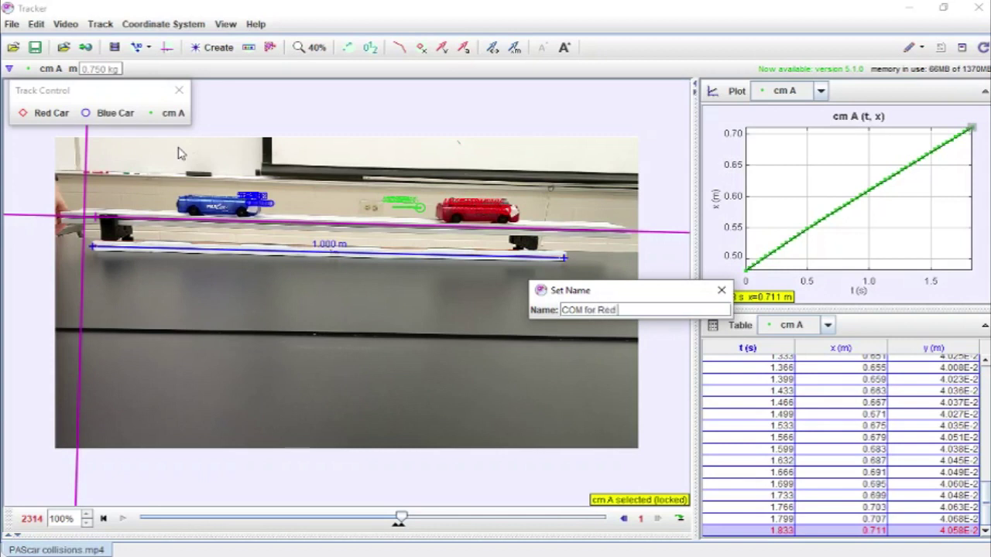
text(COM for Red + Blue)
key(Return)
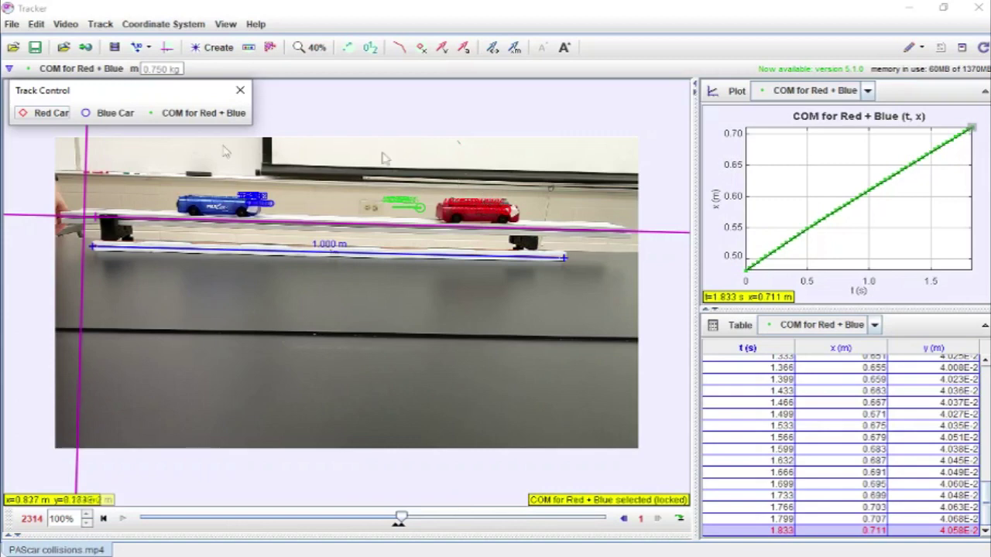
Plot the COM track's vx versus time, overlaid with Red Car and Blue Car velocities.
click(714, 198)
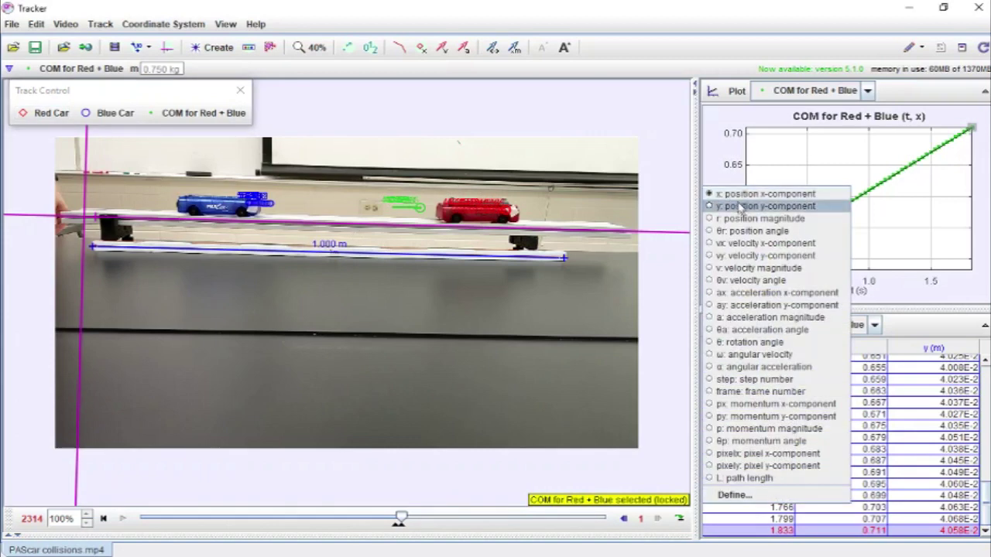
click(743, 245)
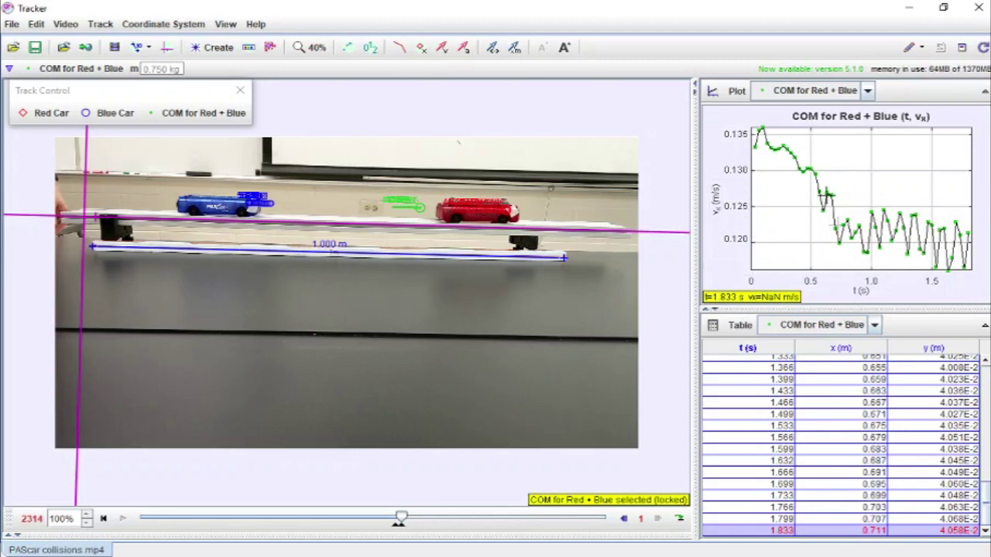
right_click(785, 189)
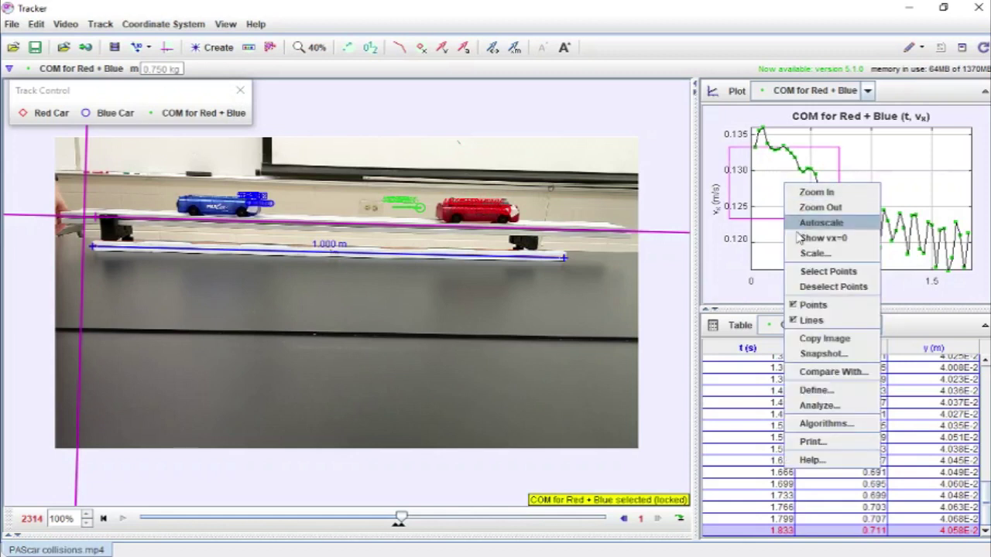
click(833, 372)
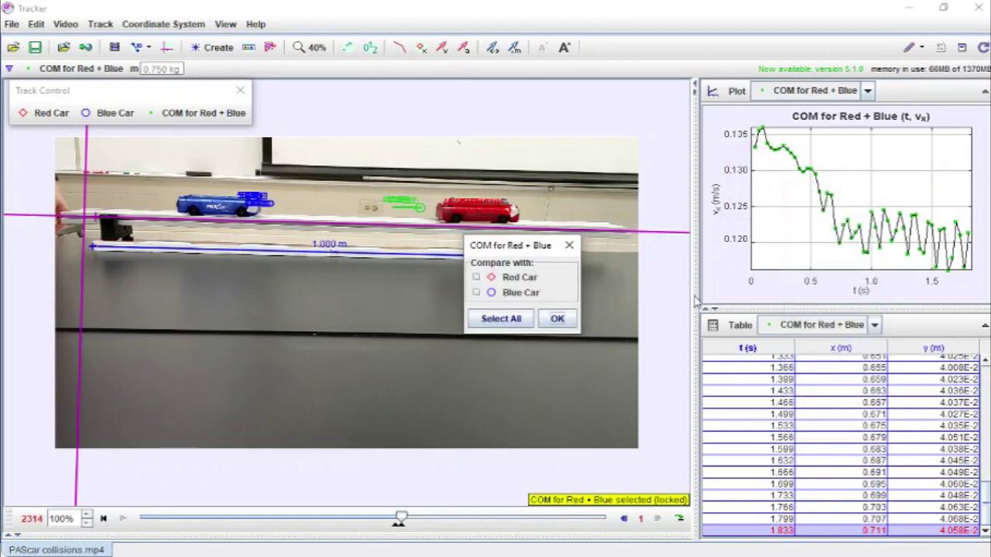
click(476, 278)
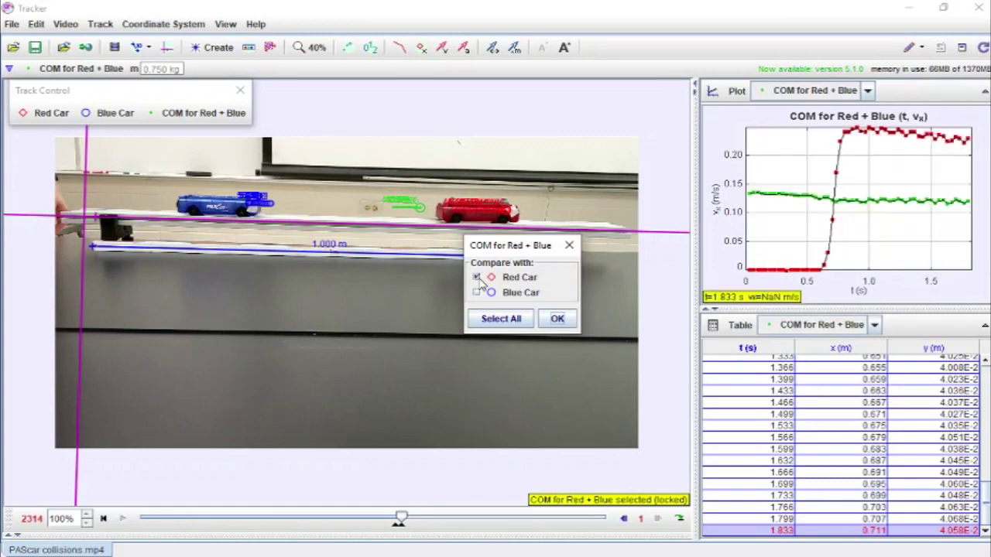
click(476, 293)
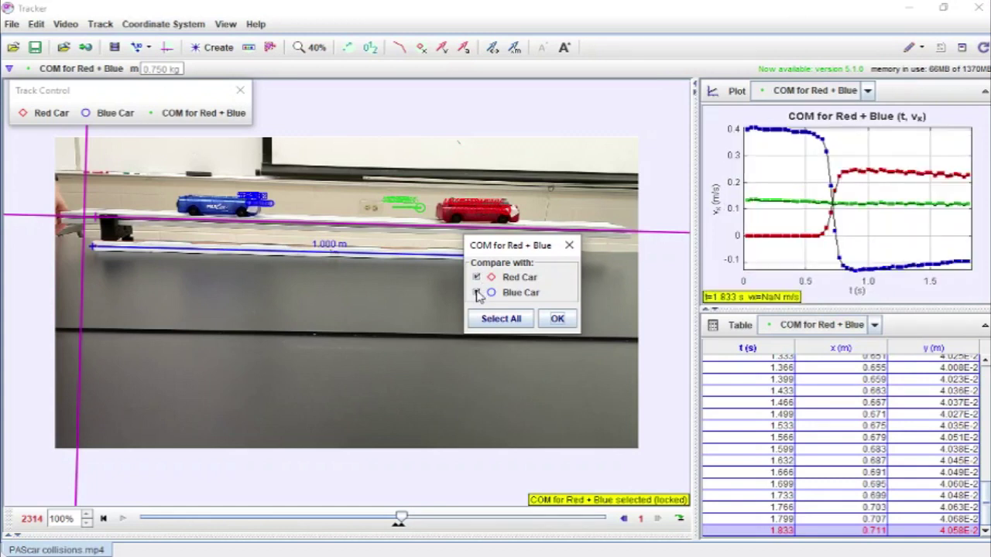
click(556, 320)
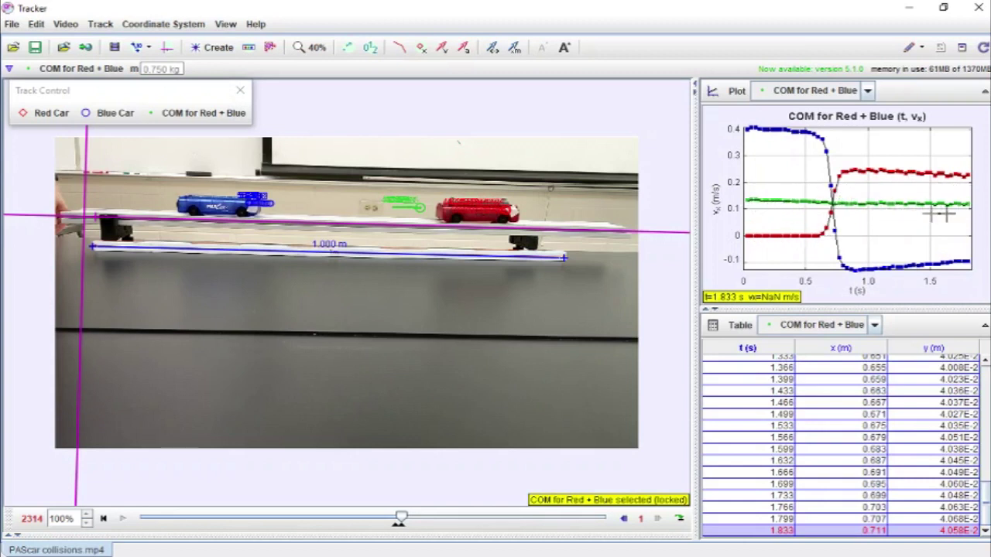
click(186, 113)
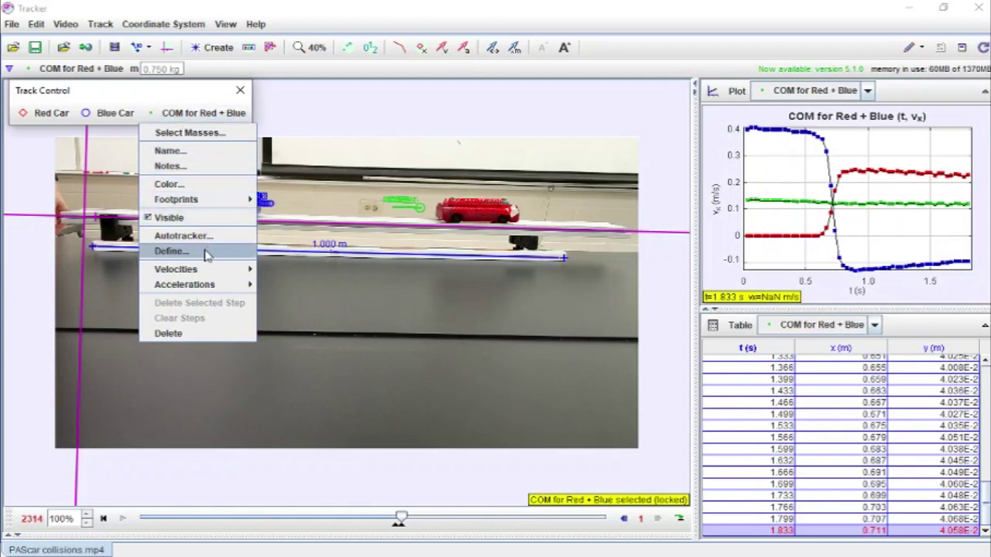
Set the COM for Red + Blue track's mass parameter m to 0.75 in the Data Builder.
click(171, 250)
double_click(533, 282)
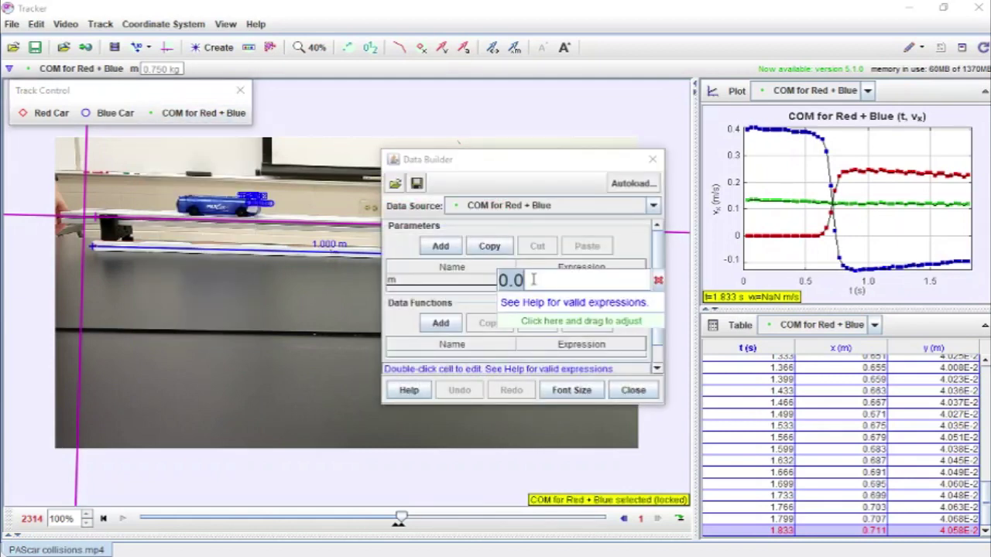
key(BackSpace)
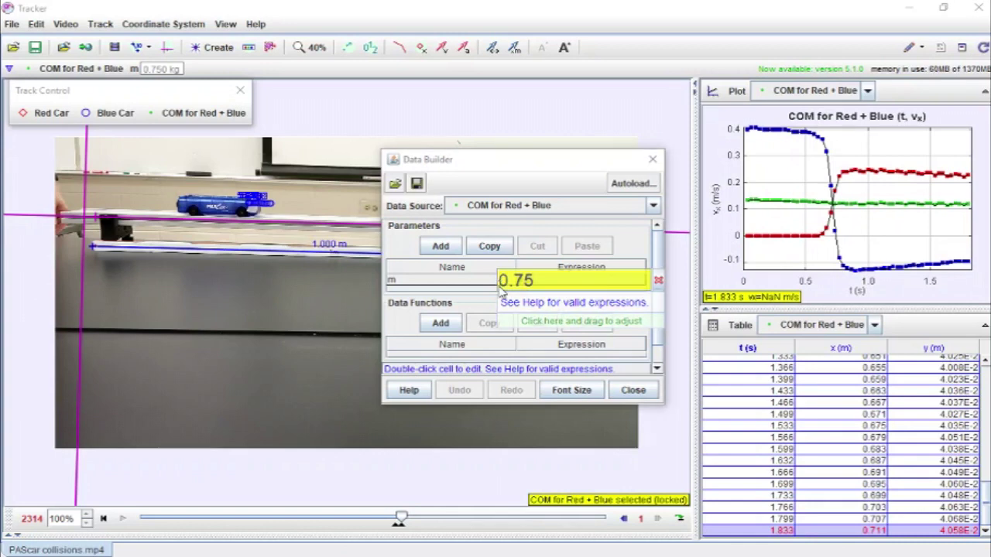
key(Return)
drag(420, 169, 354, 279)
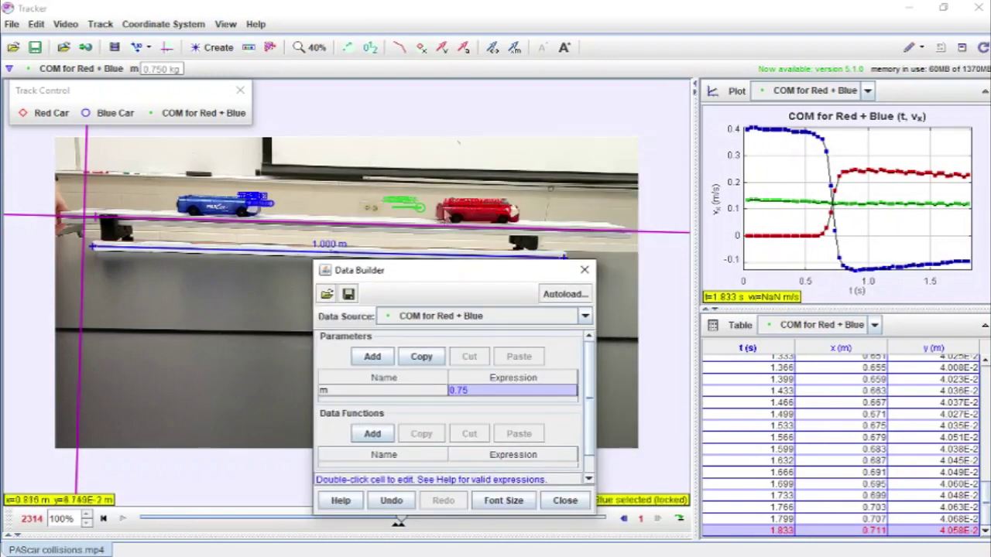
click(565, 500)
Change the three-track plot's vertical axis from vx to px (x-momentum).
click(713, 199)
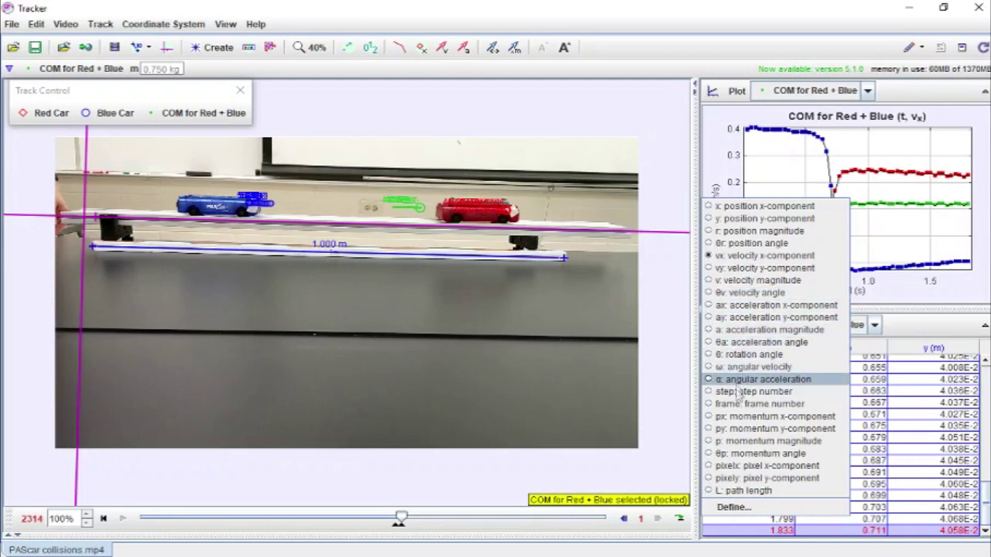
click(740, 417)
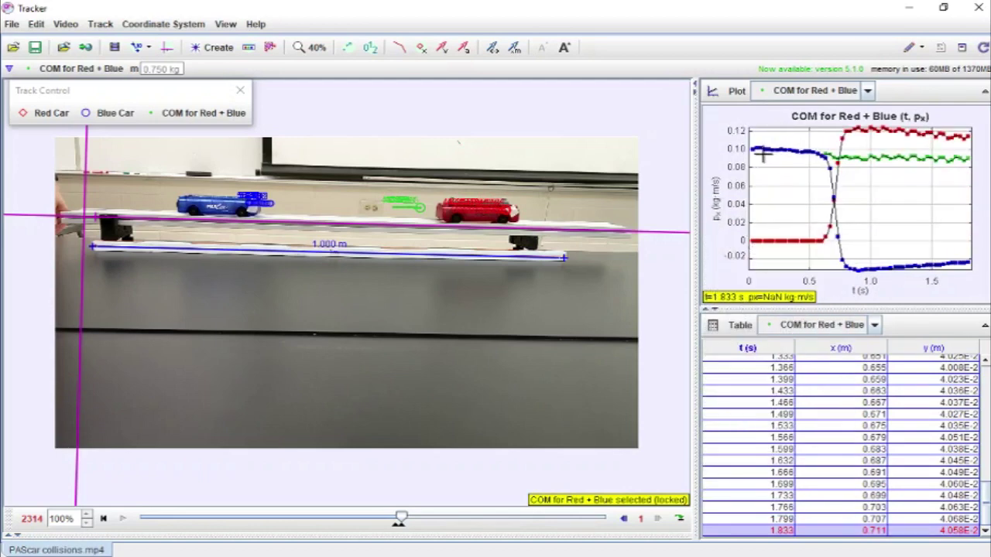